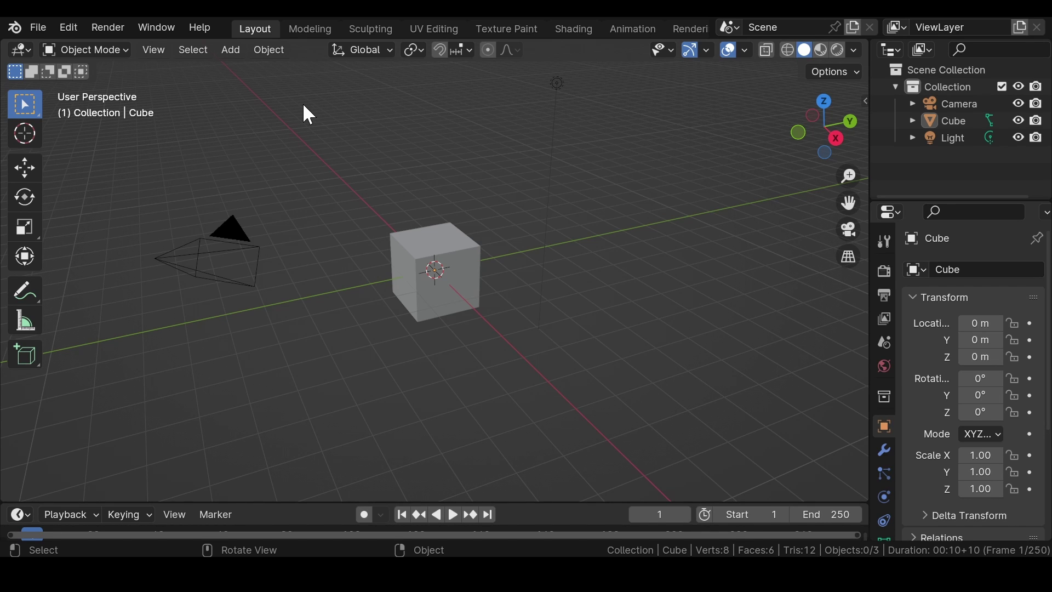
# Set the interface resolution scale to 1.30 in Preferences
pyautogui.click(70, 27)
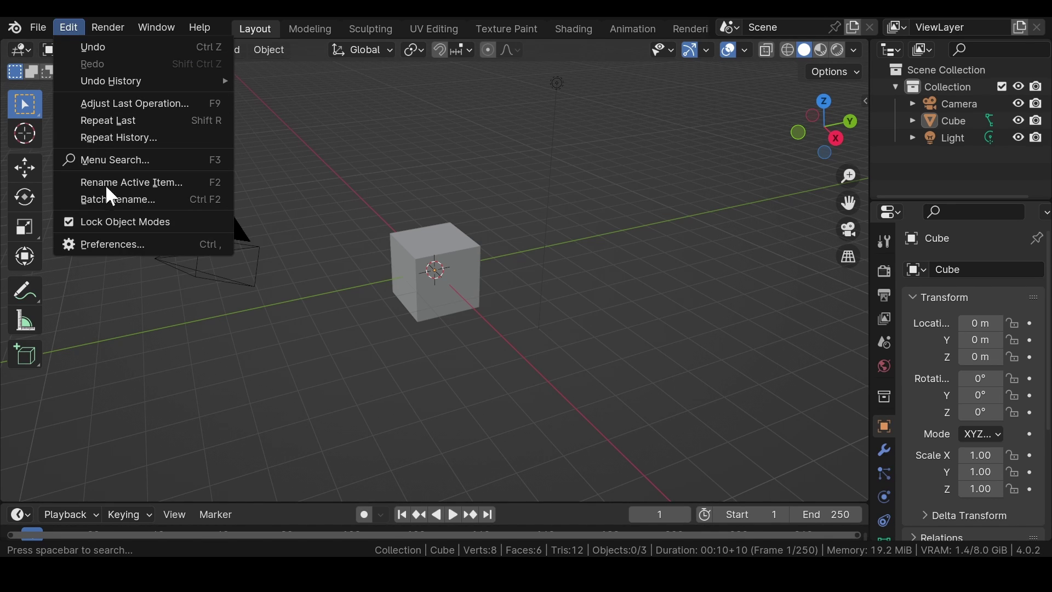
pyautogui.click(131, 244)
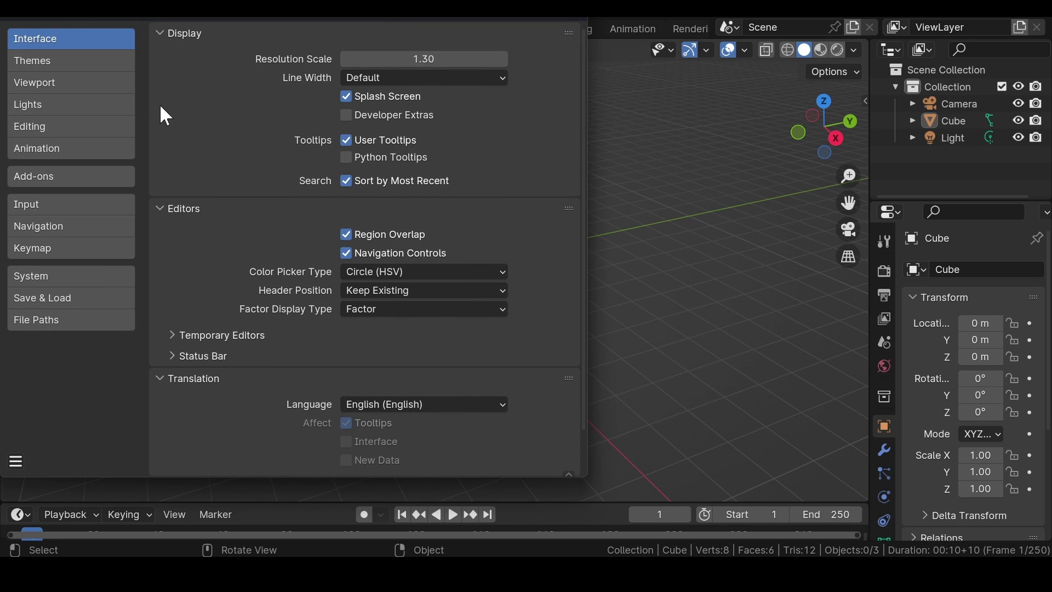
pyautogui.click(433, 57)
pyautogui.write('1.5')
pyautogui.press('Return')
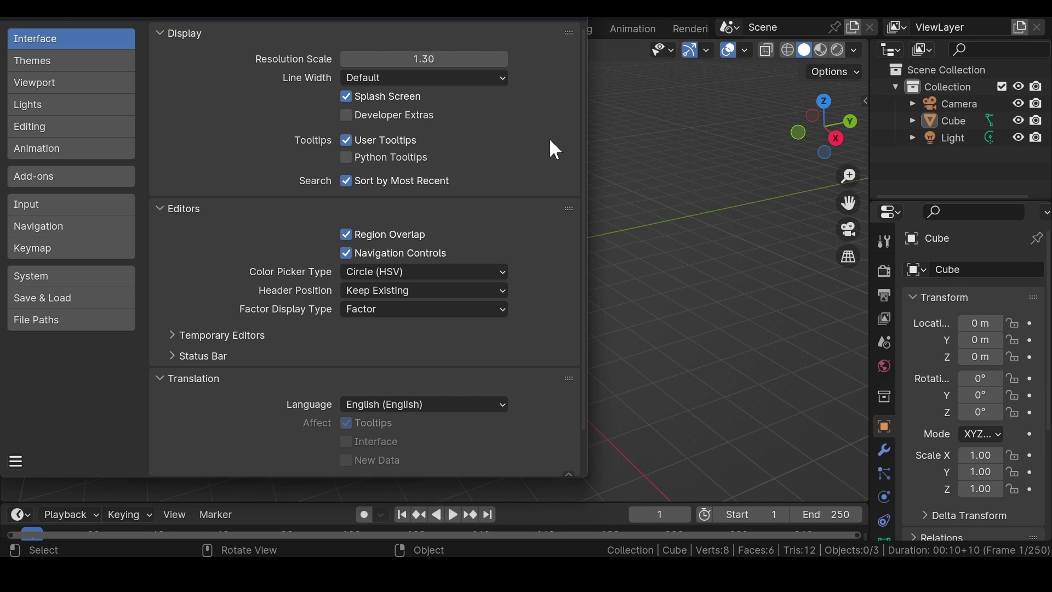
# Keep Linear as the default interpolation in the Animation preferences
pyautogui.click(66, 149)
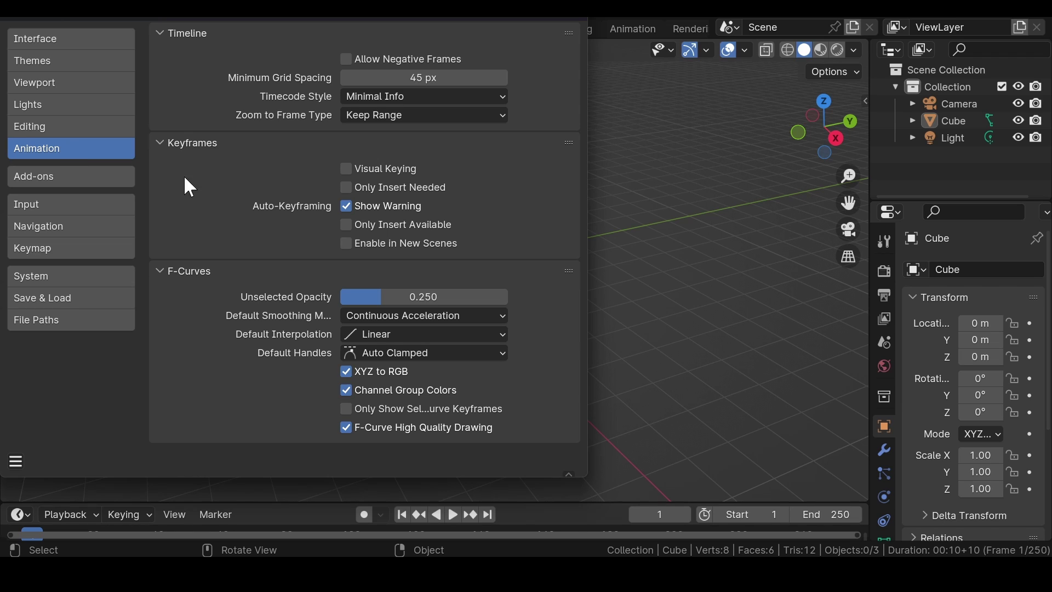
pyautogui.click(370, 335)
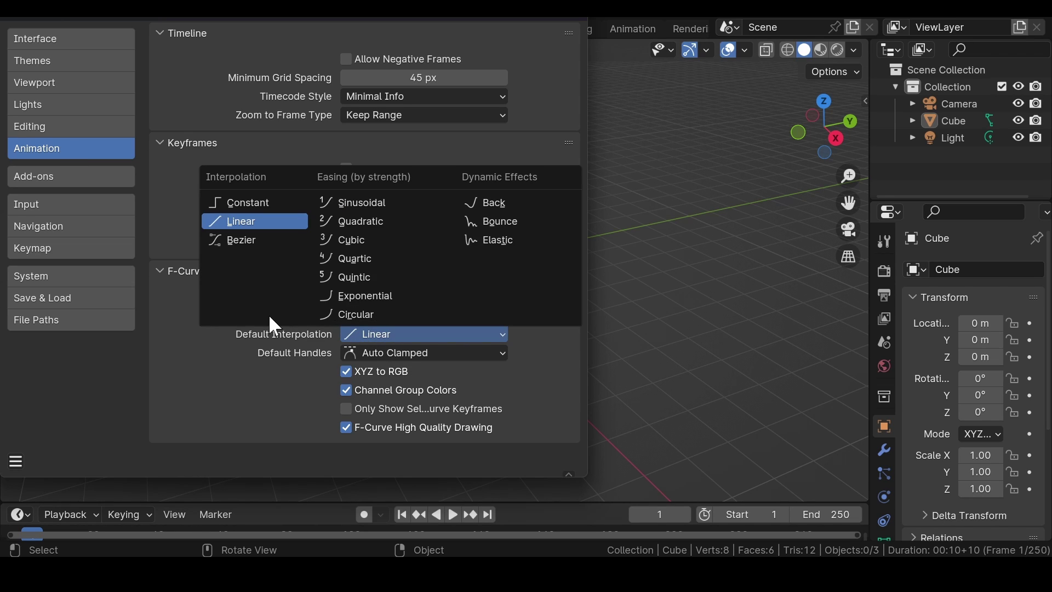
pyautogui.click(407, 334)
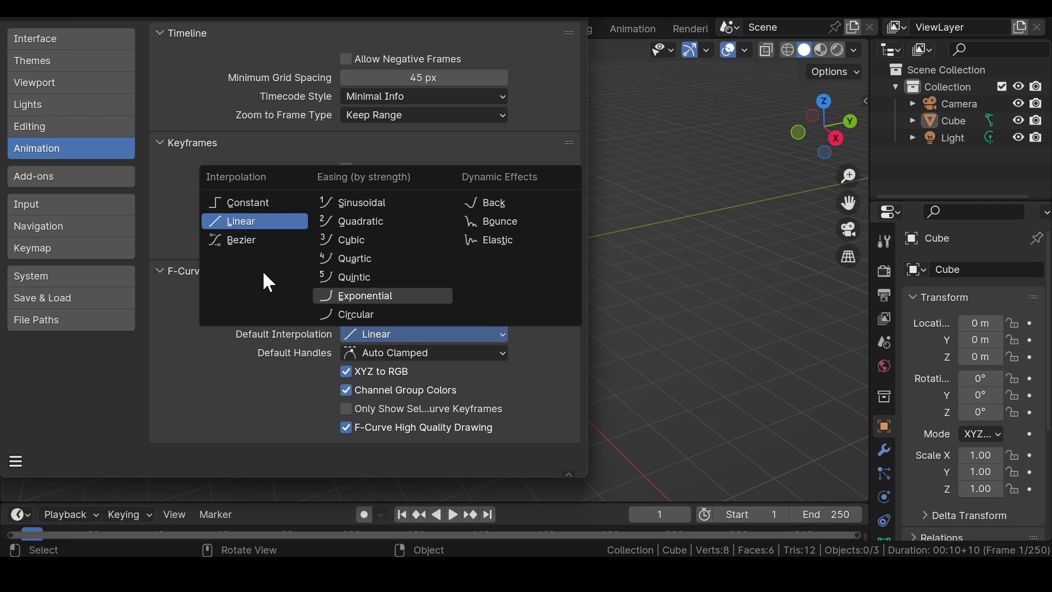
pyautogui.click(242, 221)
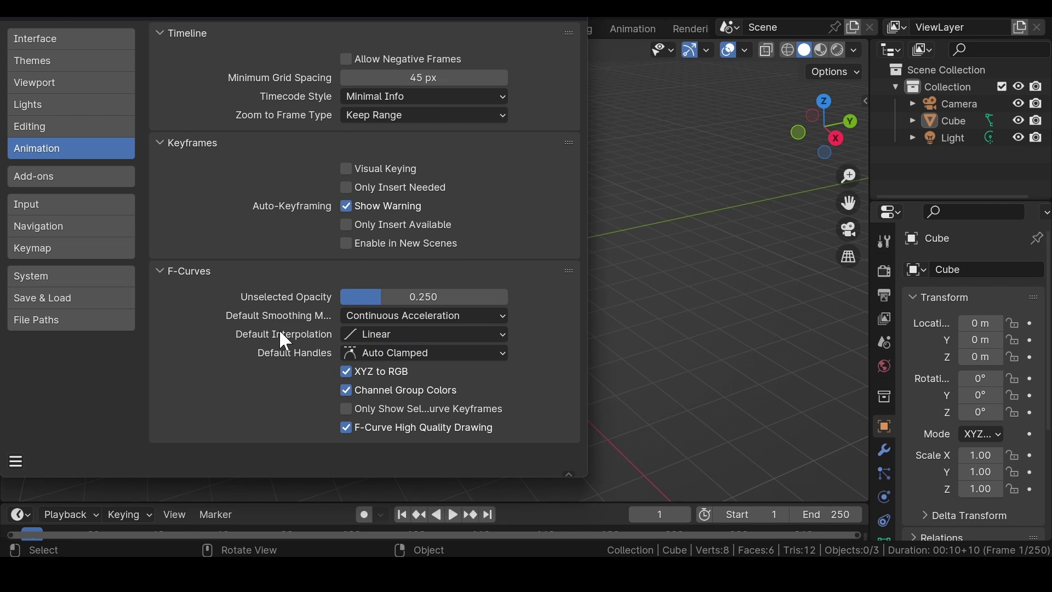
# Save the preferences and close the Preferences window
pyautogui.click(16, 461)
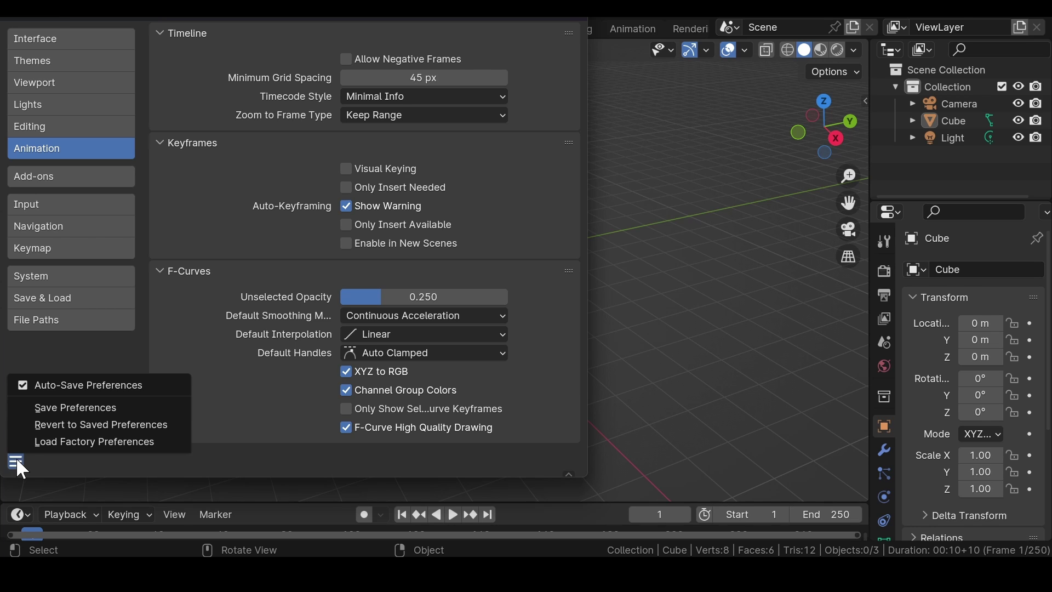
pyautogui.click(86, 406)
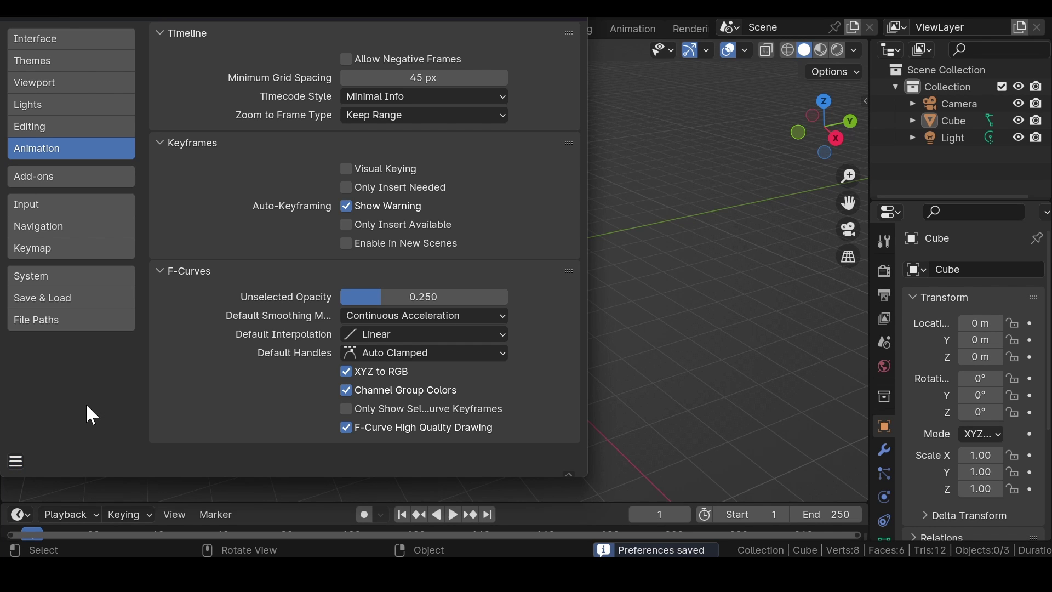
pyautogui.click(570, 20)
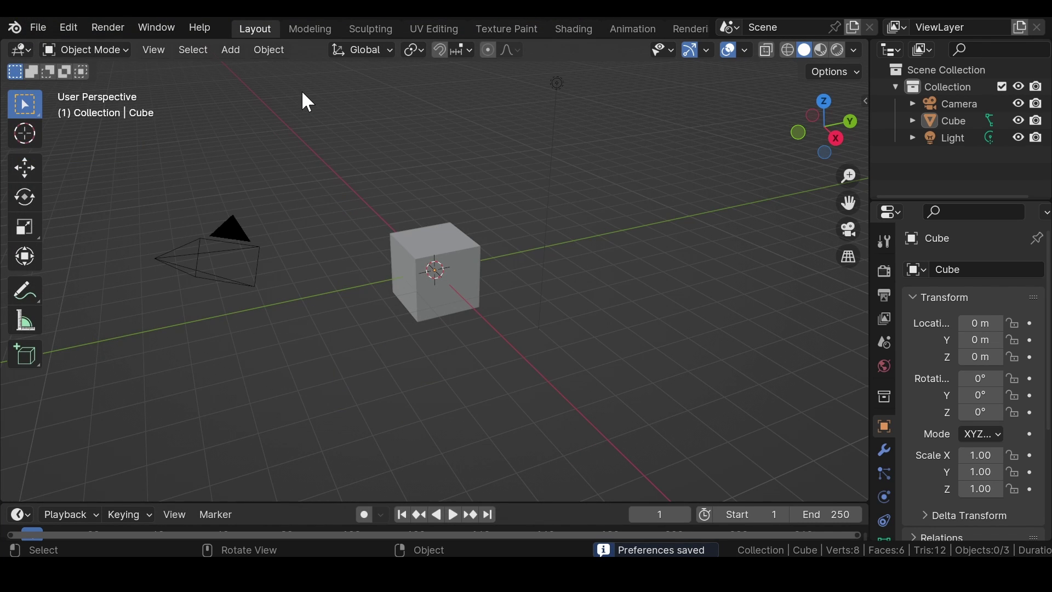
# Box-select and delete the default cube and light, then add a Mesh > Circle
pyautogui.moveTo(300, 81); pyautogui.dragTo(631, 406)
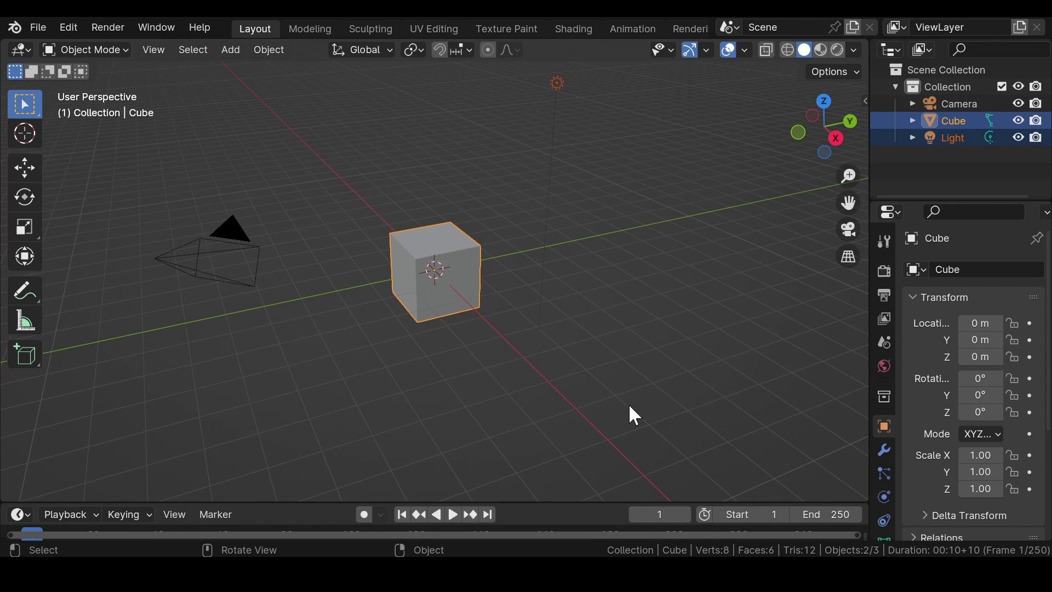
pyautogui.press('Delete')
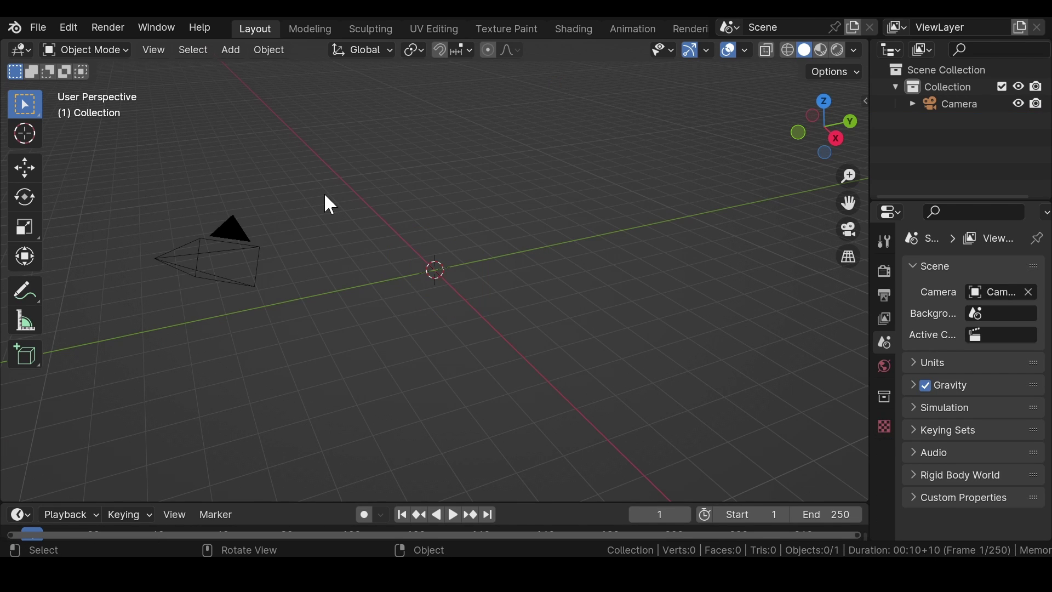
pyautogui.hotkey('shift', 'a')
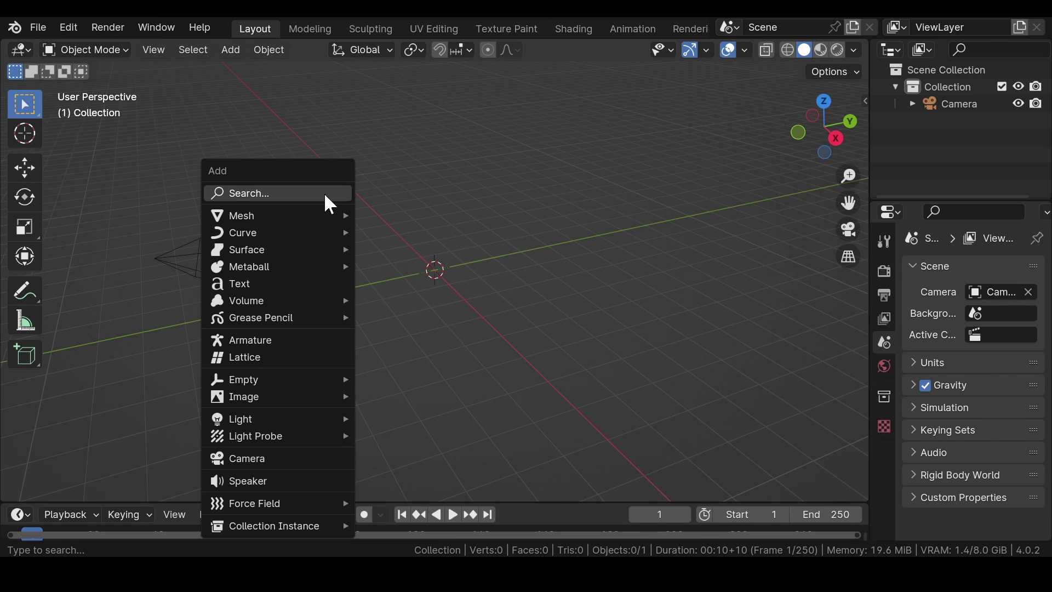
pyautogui.moveTo(311, 215)
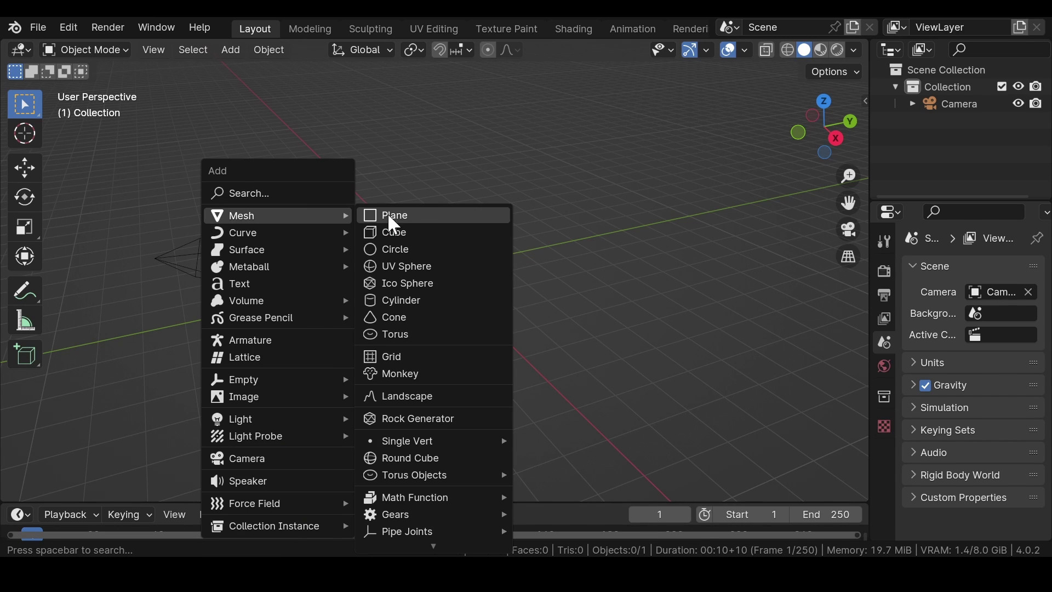
pyautogui.click(425, 249)
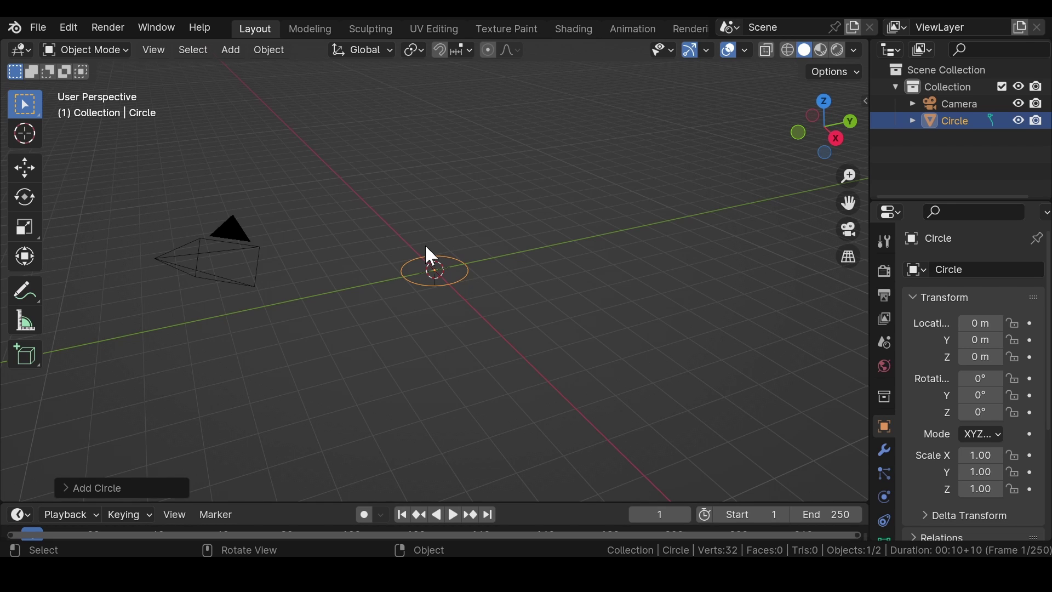
# In top view, enter Edit Mode on the circle and subdivide its edges
pyautogui.press('KP_7')
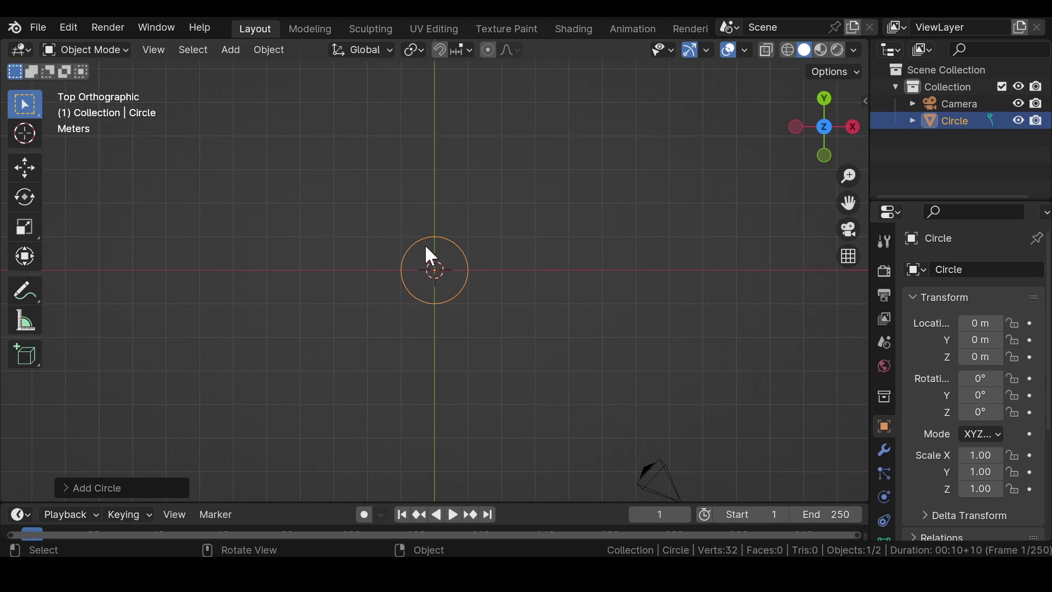
pyautogui.press('KP_Decimal')
pyautogui.press('Tab')
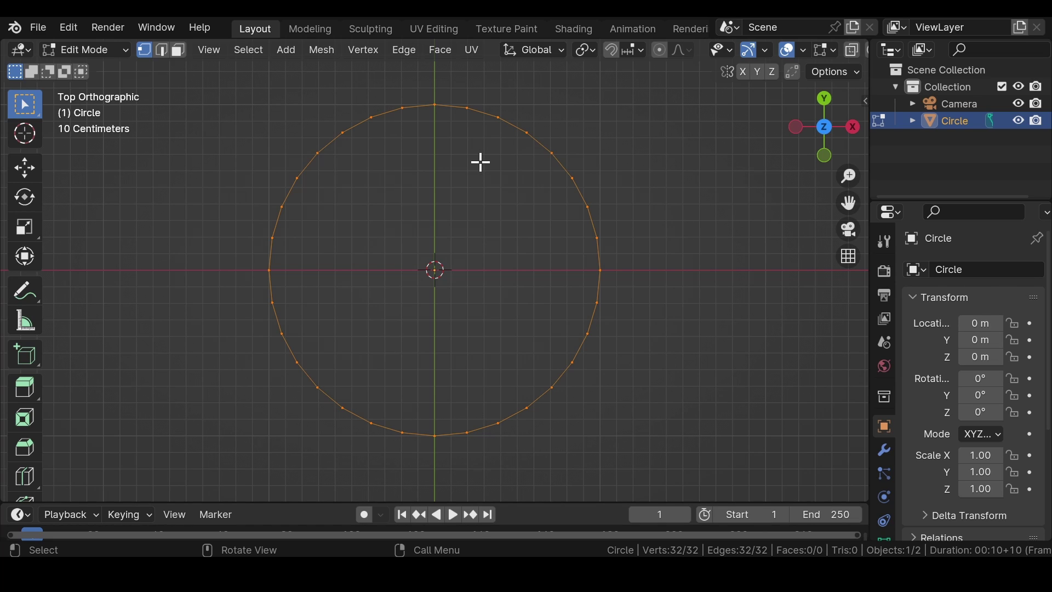
pyautogui.rightClick(445, 162)
pyautogui.click(450, 160)
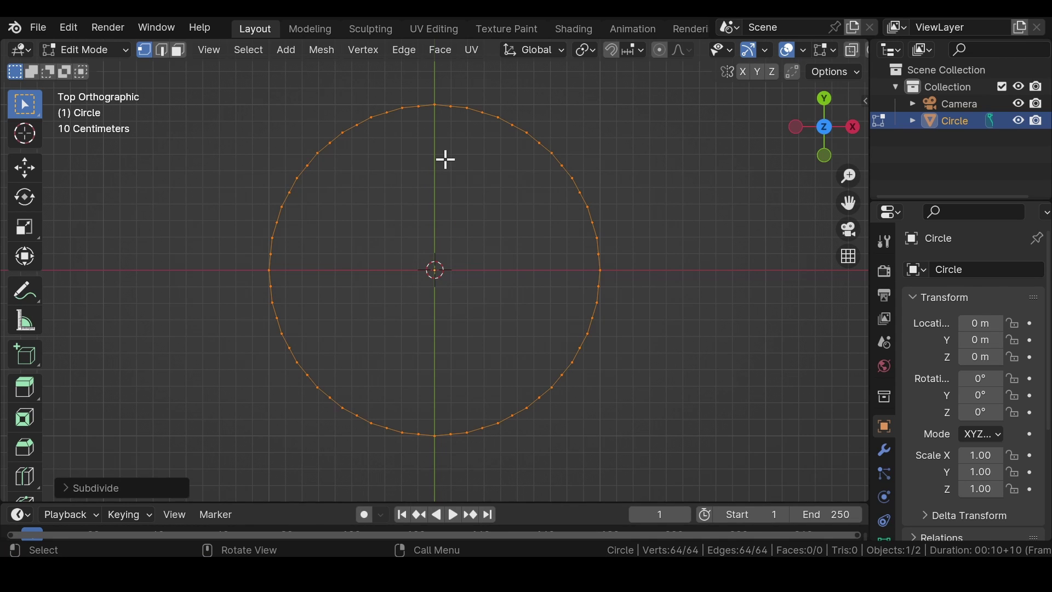
# Set the subdivision to 3 cuts with smoothness 1, then fill the outline with a face
pyautogui.click(72, 488)
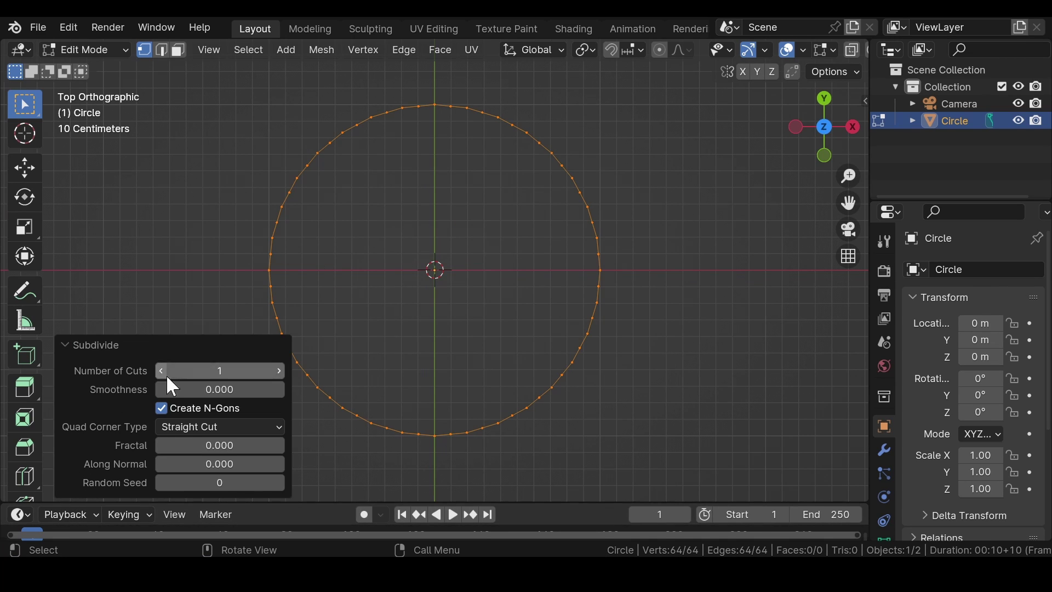
pyautogui.click(247, 371)
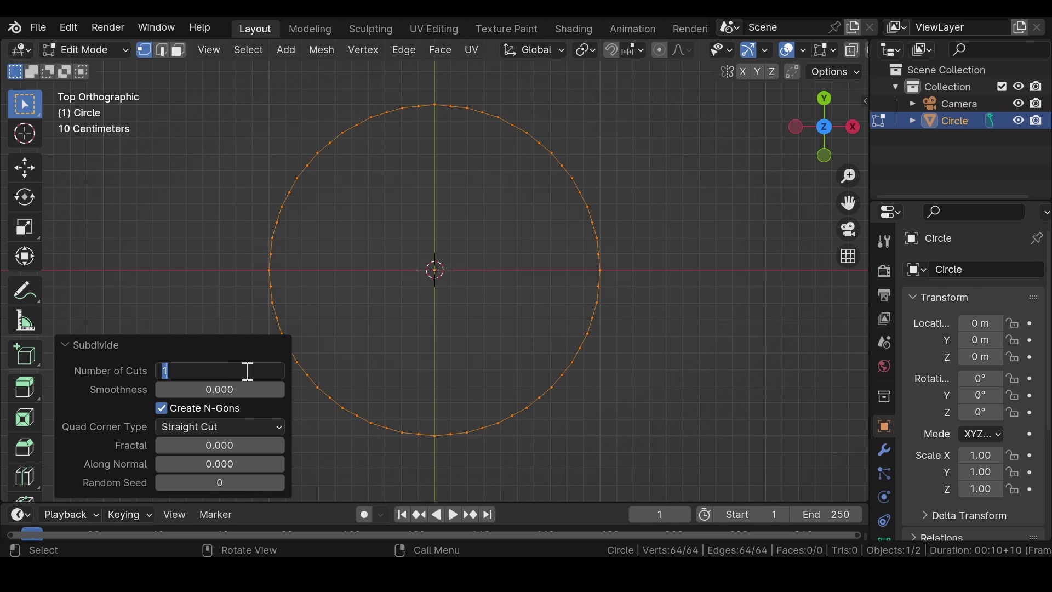
pyautogui.write('3')
pyautogui.press('Return')
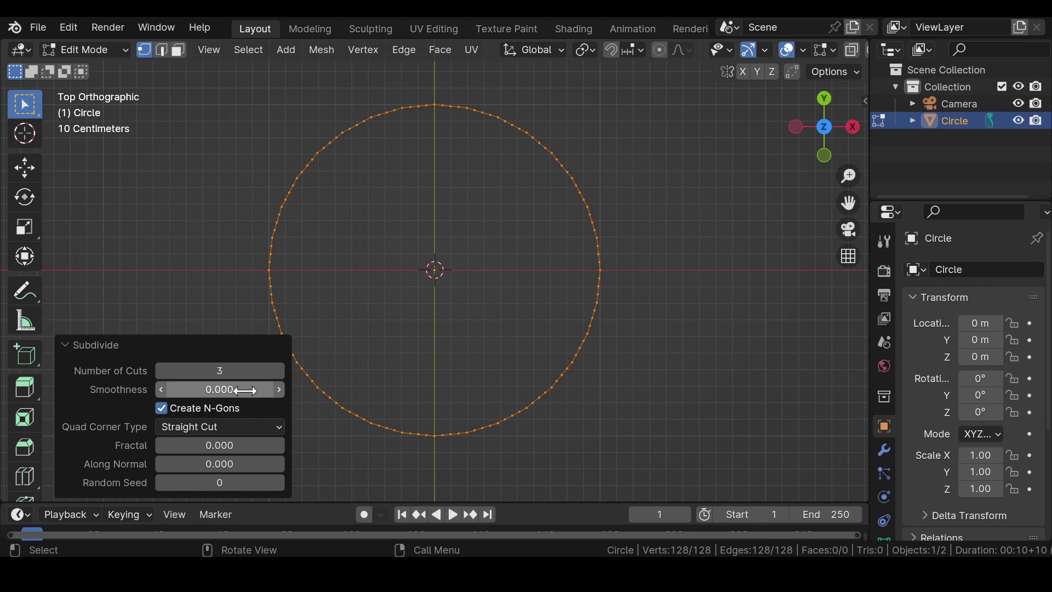
pyautogui.click(248, 391)
pyautogui.write('1')
pyautogui.press('Return')
pyautogui.moveTo(471, 165); pyautogui.dragTo(479, 276, button='middle')
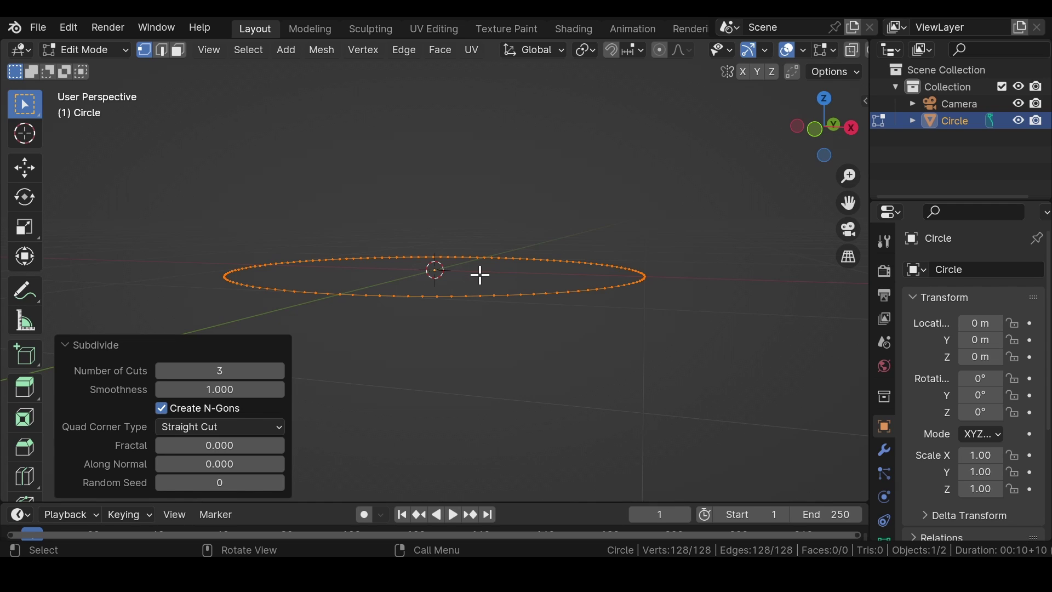
pyautogui.press('f')
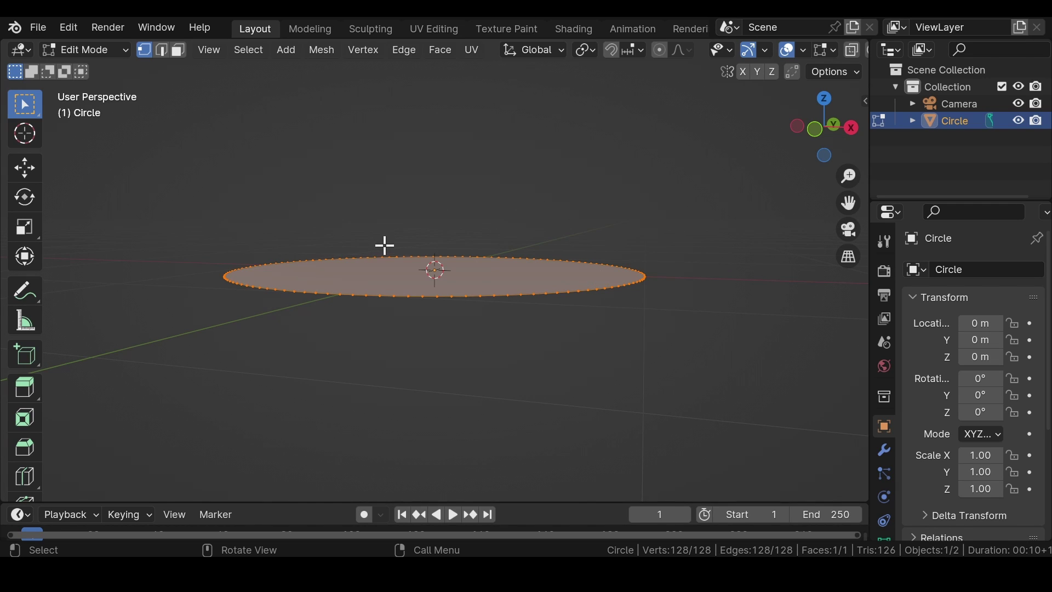
# Extrude the filled circle upward 0.1 m into a thin disc, then return to Object Mode
pyautogui.press('KP_1')
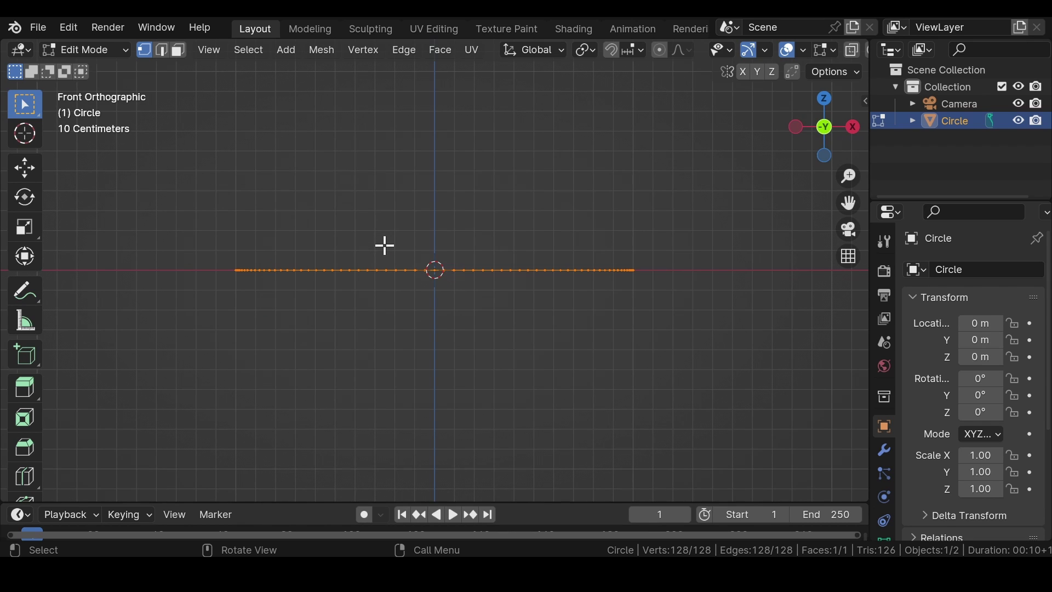
pyautogui.press('e')
pyautogui.click(426, 207)
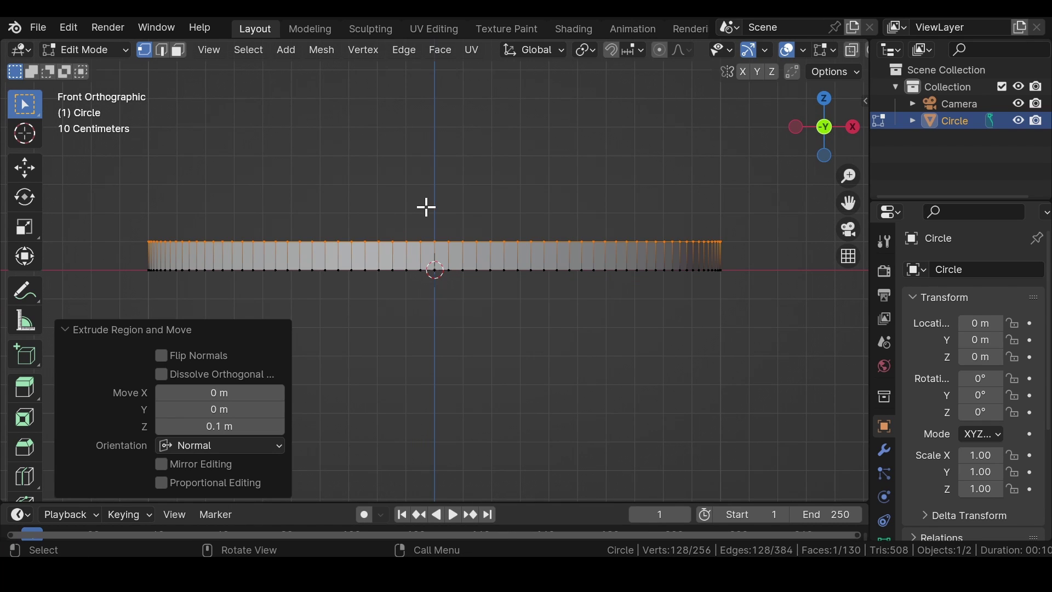
pyautogui.press('a')
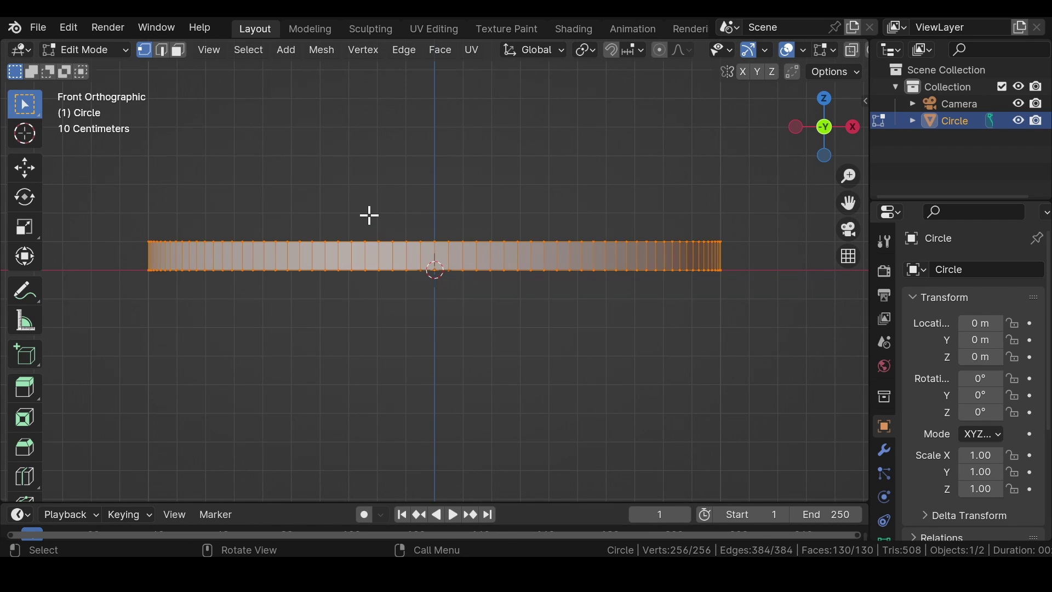
pyautogui.moveTo(378, 327); pyautogui.dragTo(396, 281, button='middle')
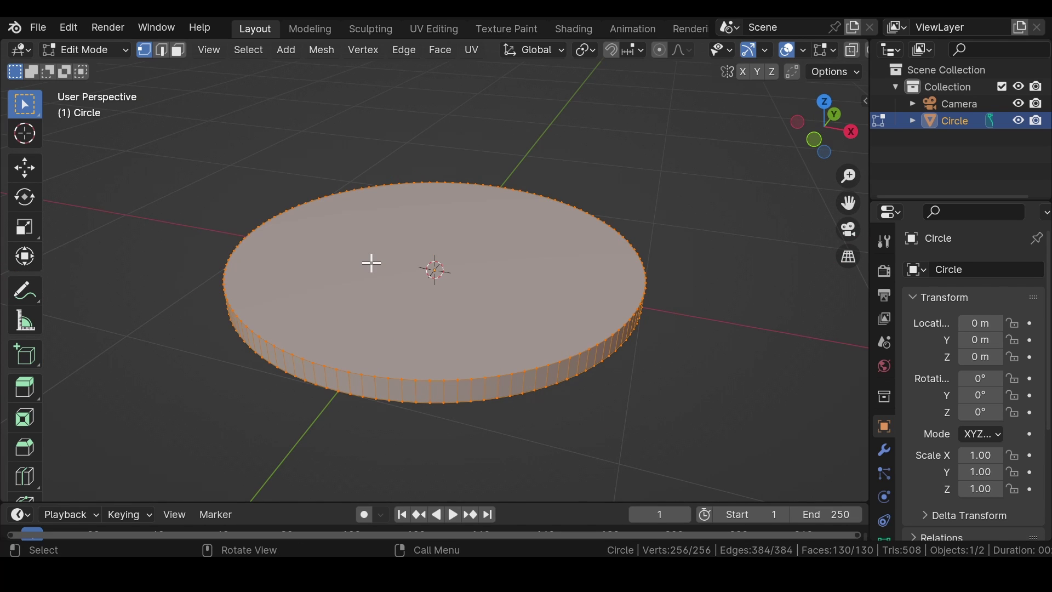
pyautogui.press('Tab')
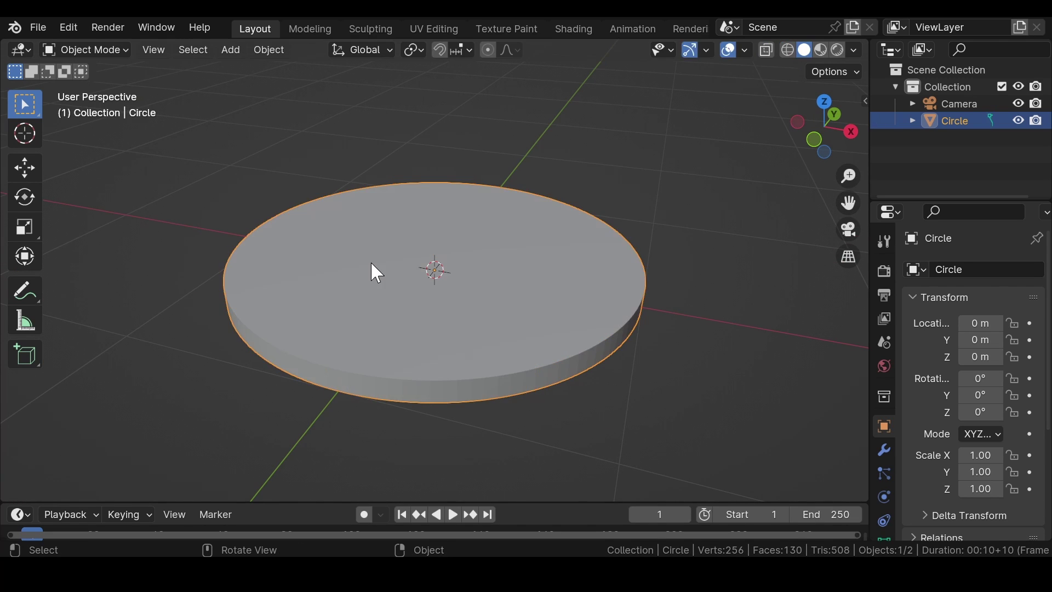
# Add a Bevel modifier to the disc with amount 0.004 m and 5 segments
pyautogui.click(888, 460)
pyautogui.click(1030, 272)
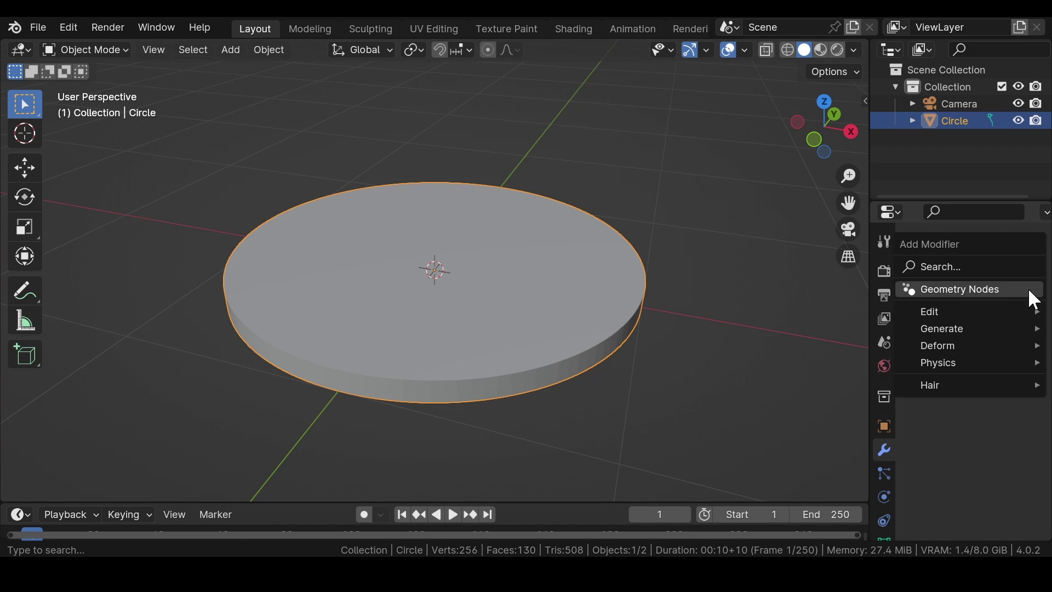
pyautogui.moveTo(1030, 330)
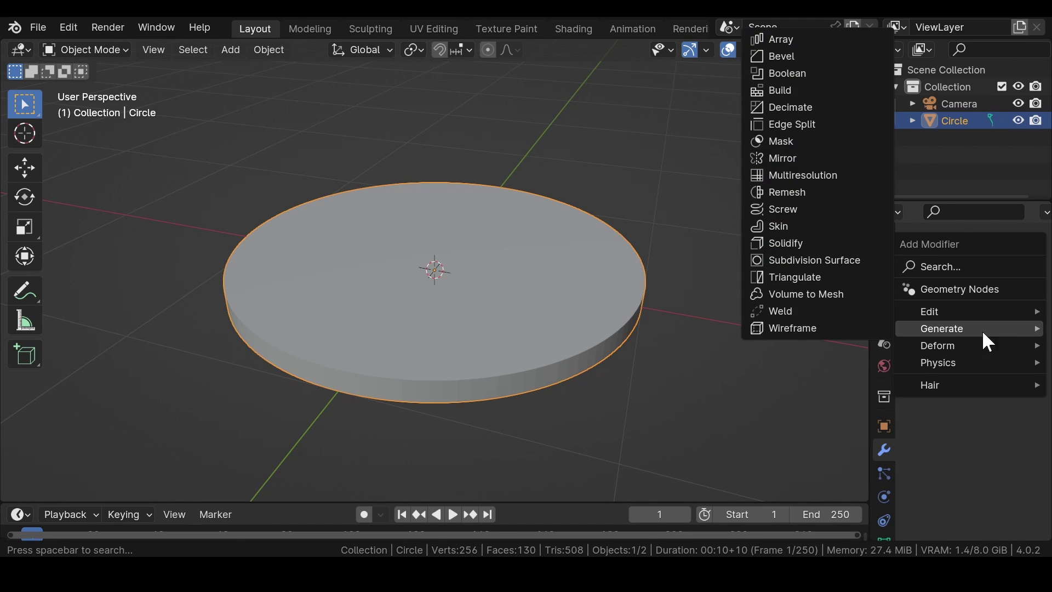
pyautogui.click(804, 56)
pyautogui.moveTo(567, 356); pyautogui.dragTo(570, 307, button='middle')
pyautogui.moveTo(989, 364); pyautogui.dragTo(961, 363)
pyautogui.moveTo(593, 231); pyautogui.dragTo(591, 255, button='middle')
pyautogui.click(1015, 384)
pyautogui.click(1015, 384)
pyautogui.click(1015, 384)
pyautogui.click(1015, 385)
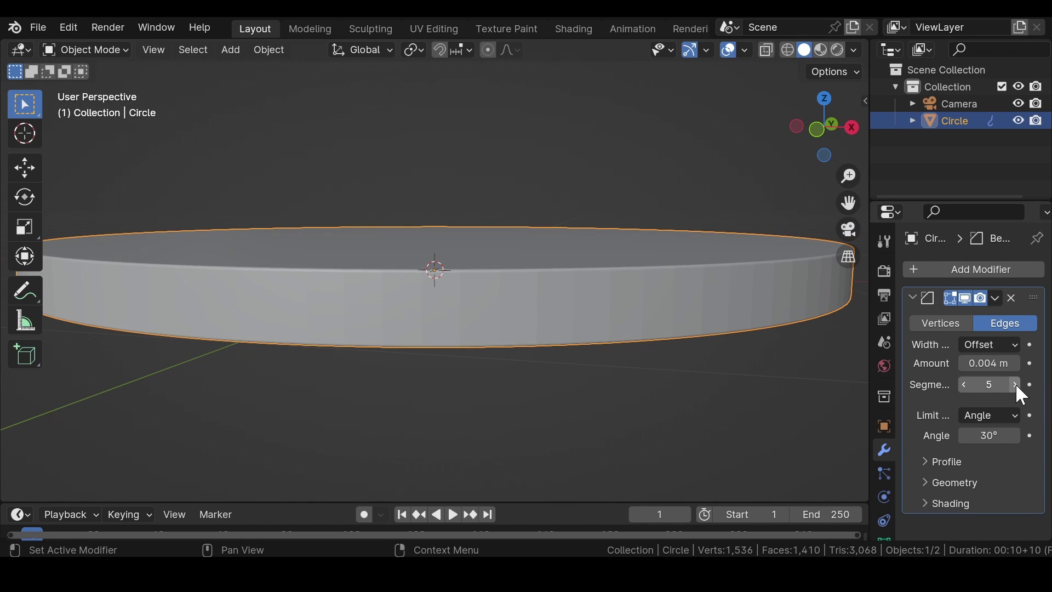
# Shade the disc smooth, then type rx90 to begin standing it upright
pyautogui.scroll(-1, 532, 255)
pyautogui.rightClick(537, 248)
pyautogui.click(534, 252)
pyautogui.moveTo(357, 255); pyautogui.dragTo(407, 270, button='middle')
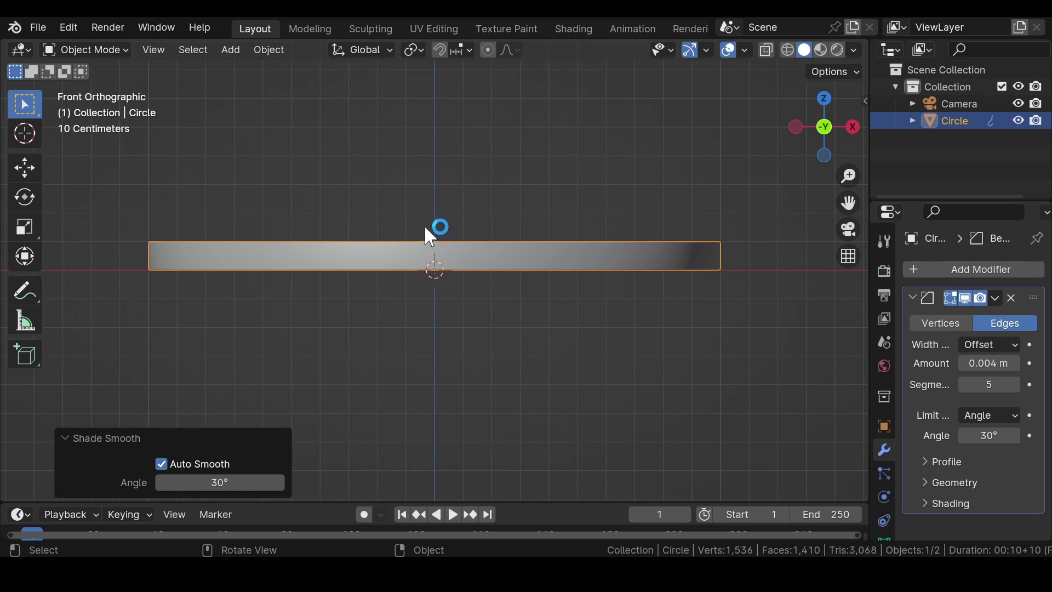
pyautogui.write('rx')
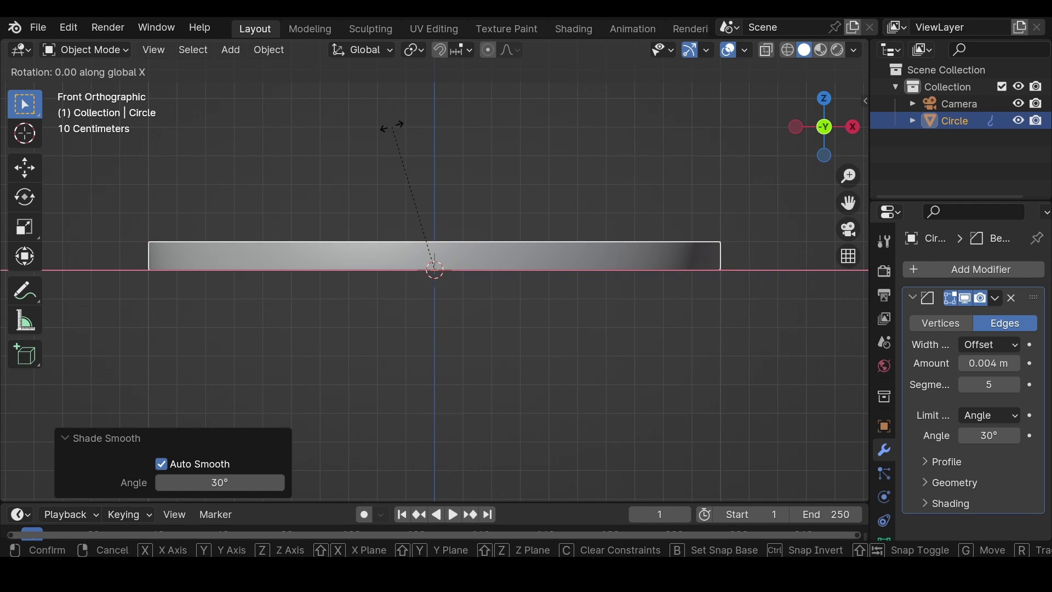
pyautogui.write('90')
# Confirm the 90° X rotation so the disc stands upright, then view it from above
pyautogui.press('Return')
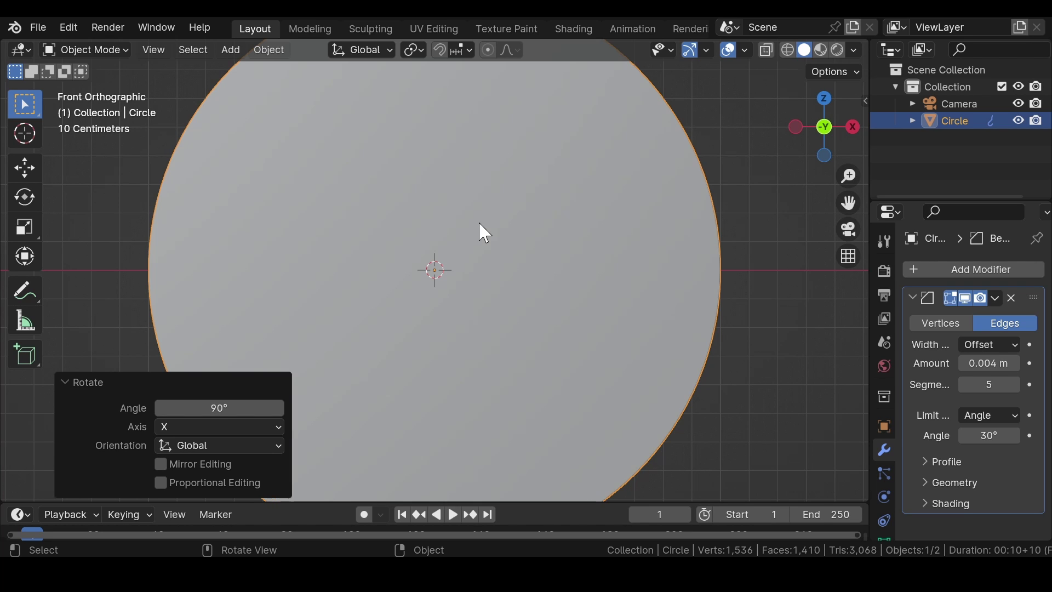
pyautogui.scroll(-4, 486, 246)
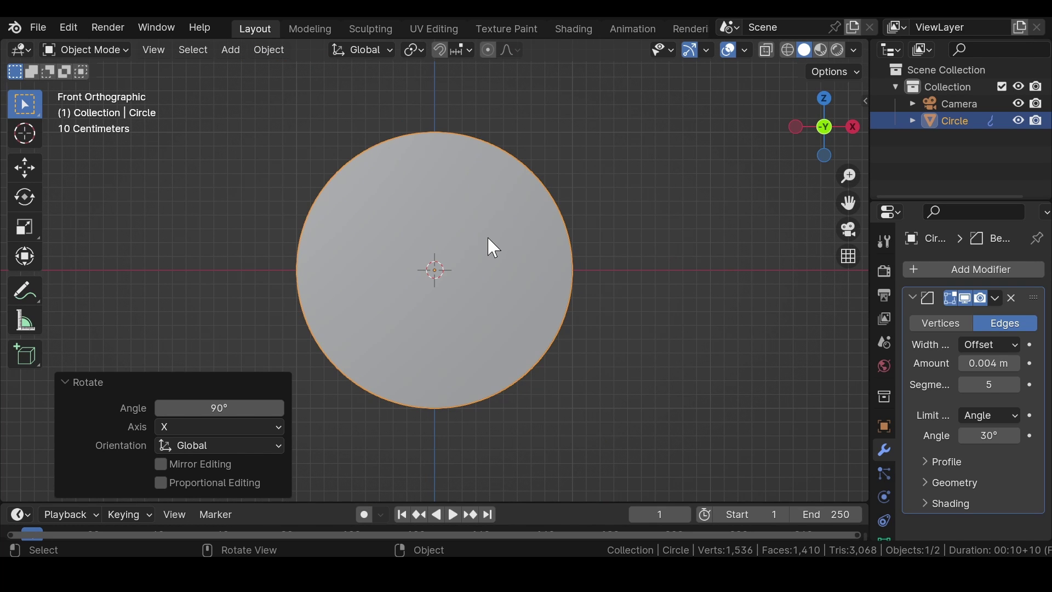
pyautogui.press('KP_7')
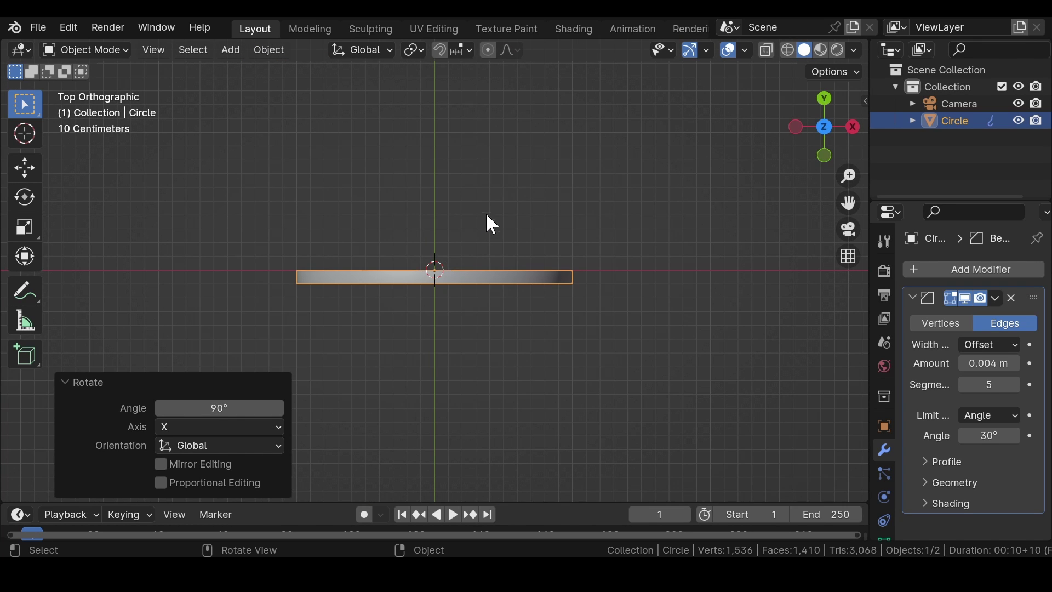
pyautogui.scroll(-3, 415, 242)
pyautogui.click(885, 426)
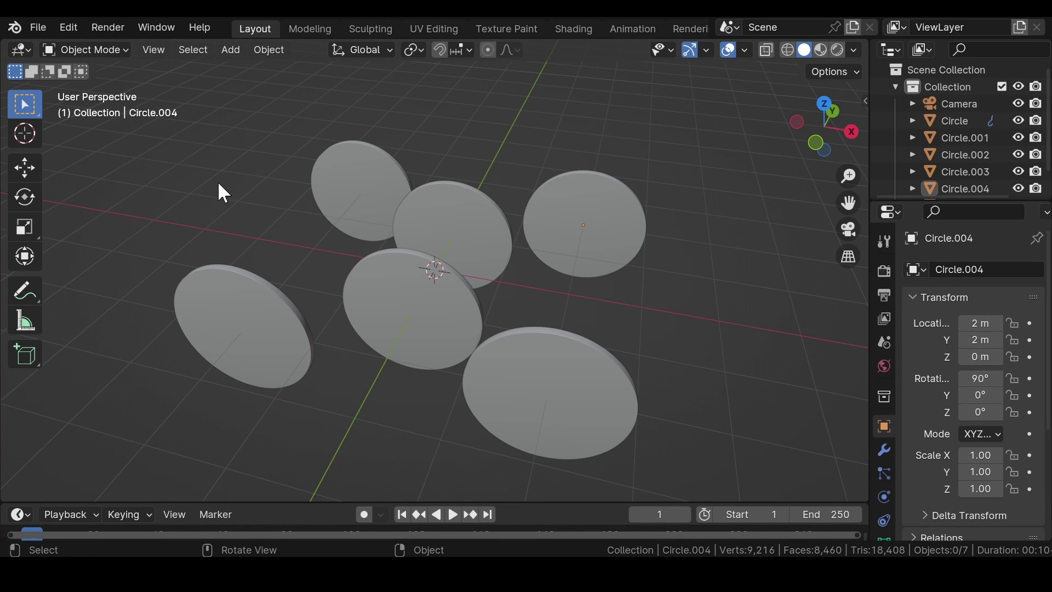
# Add a plane and lower it to Z = -1 m below the discs
pyautogui.hotkey('shift', 'a')
pyautogui.click(308, 185)
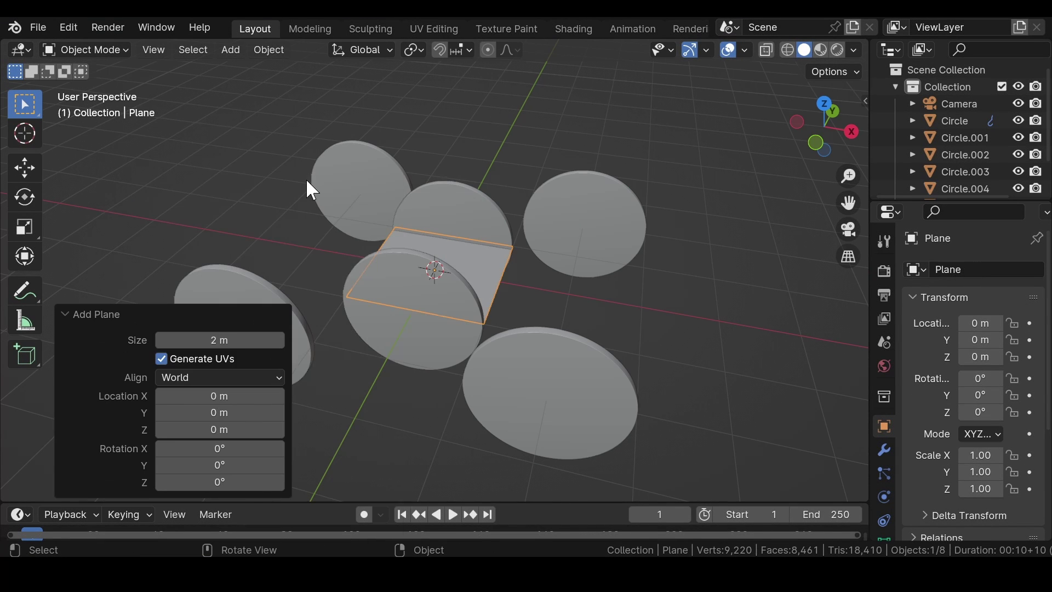
pyautogui.press('KP_1')
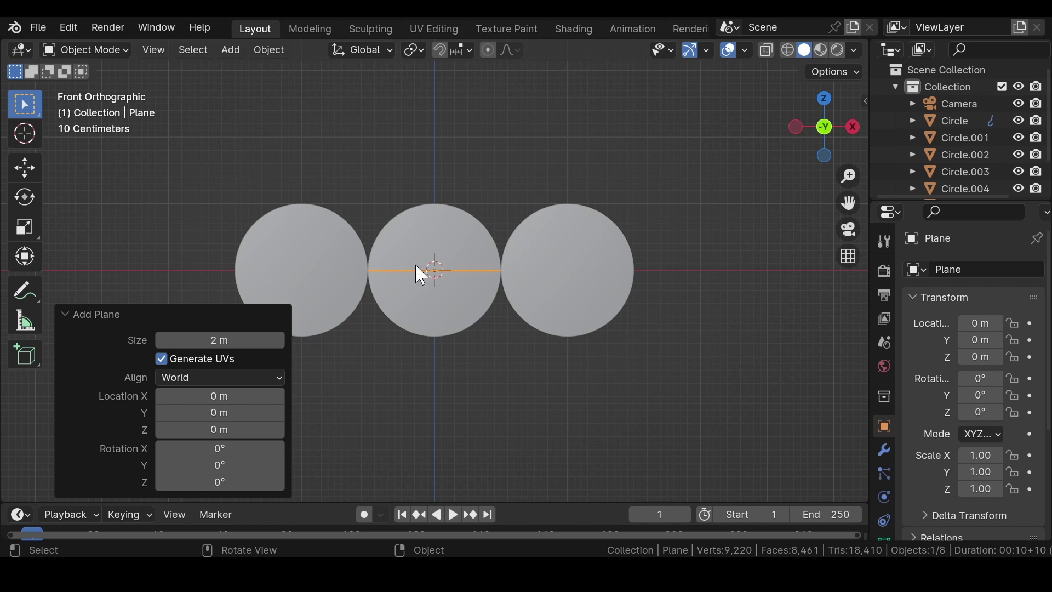
pyautogui.scroll(5, 430, 296)
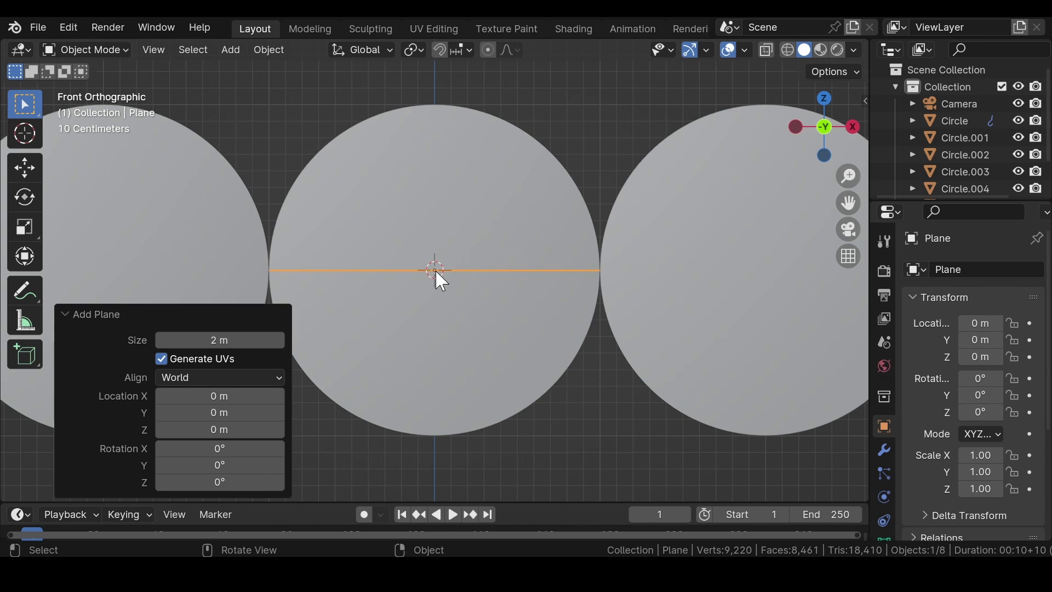
pyautogui.press('g')
pyautogui.press('z')
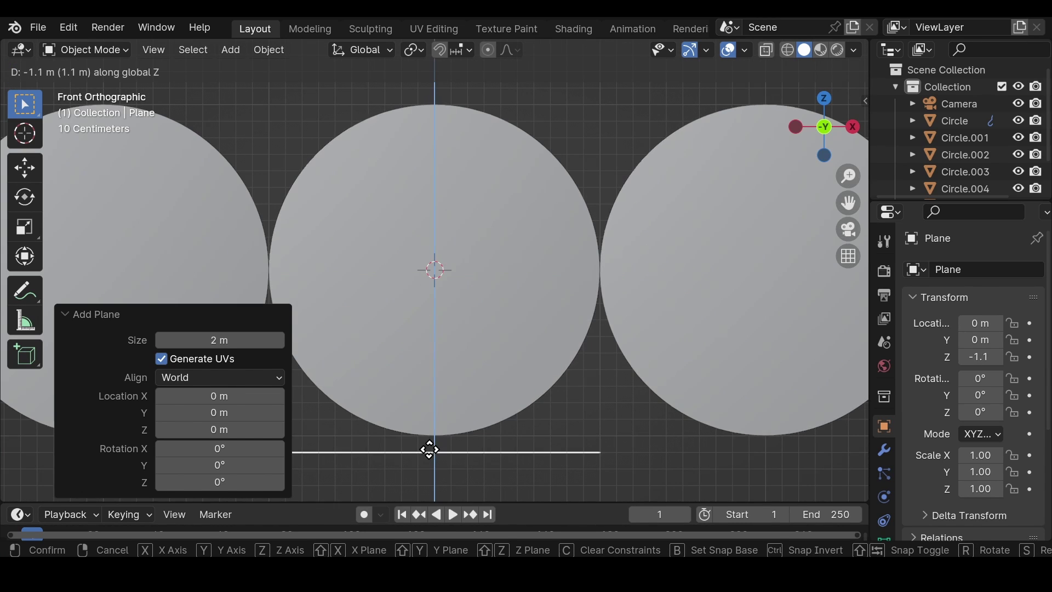
pyautogui.click(430, 446)
pyautogui.press('KP_Decimal')
pyautogui.scroll(8, 431, 298)
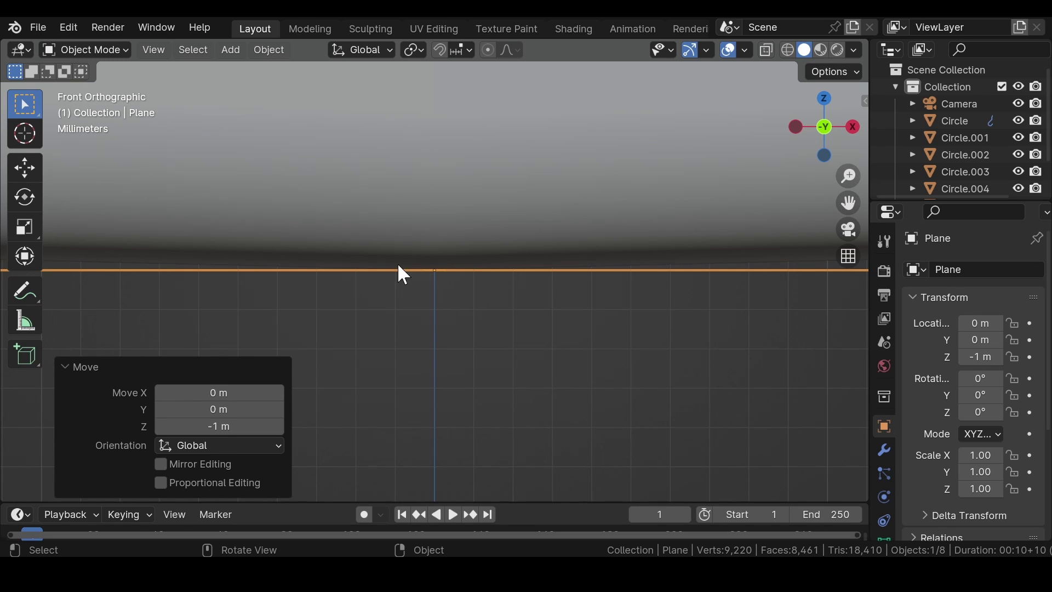
pyautogui.press('g')
pyautogui.click(436, 269)
pyautogui.moveTo(436, 269); pyautogui.dragTo(435, 270, button='middle')
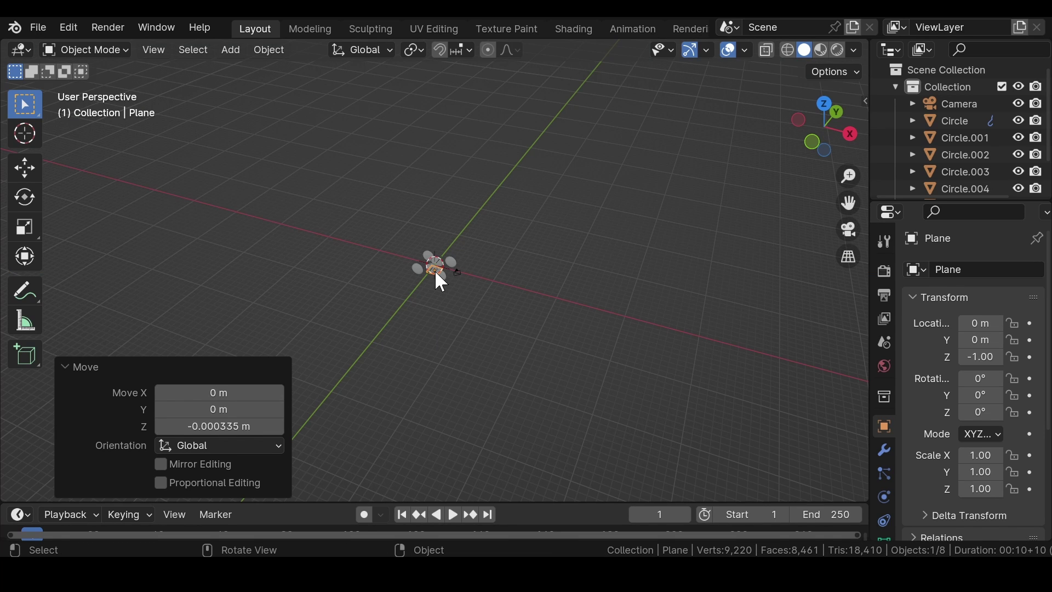
# Scale the plane to 40.5, check it from above, and select disc Circle.001
pyautogui.press('s')
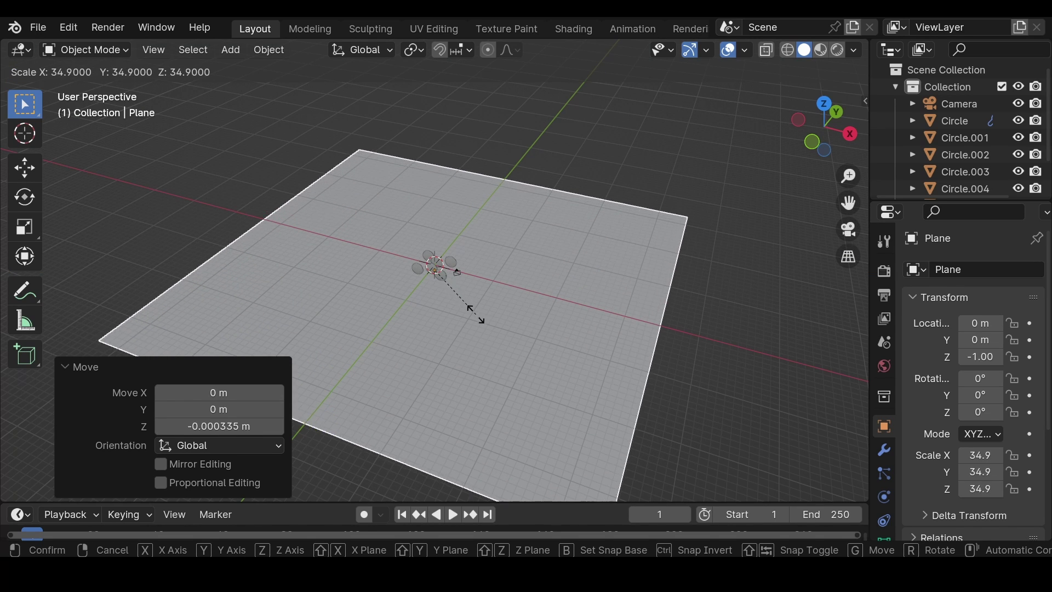
pyautogui.click(475, 316)
pyautogui.press('KP_7')
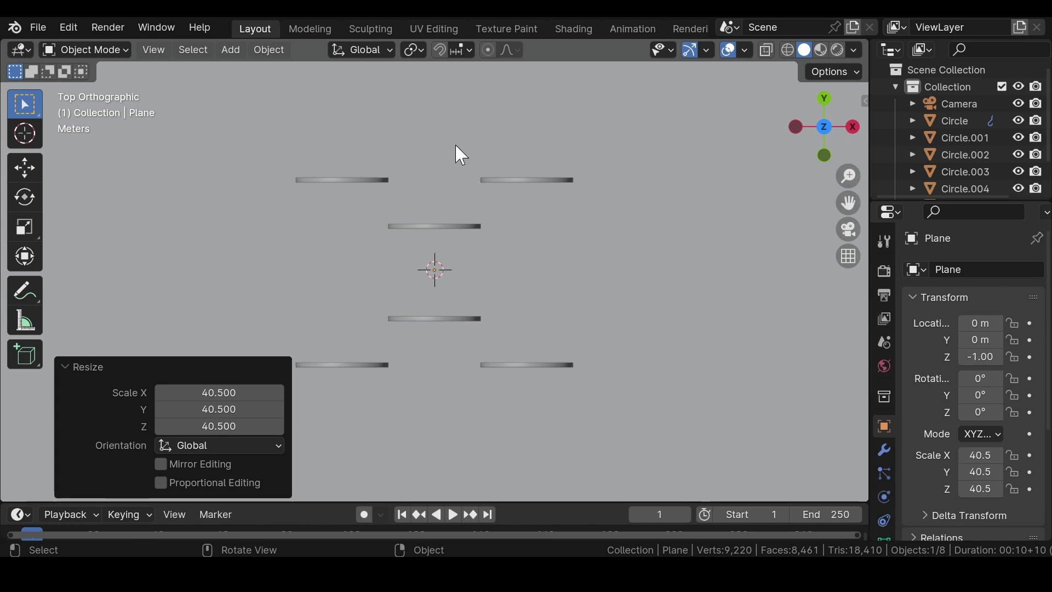
pyautogui.moveTo(531, 345); pyautogui.dragTo(498, 237, button='middle')
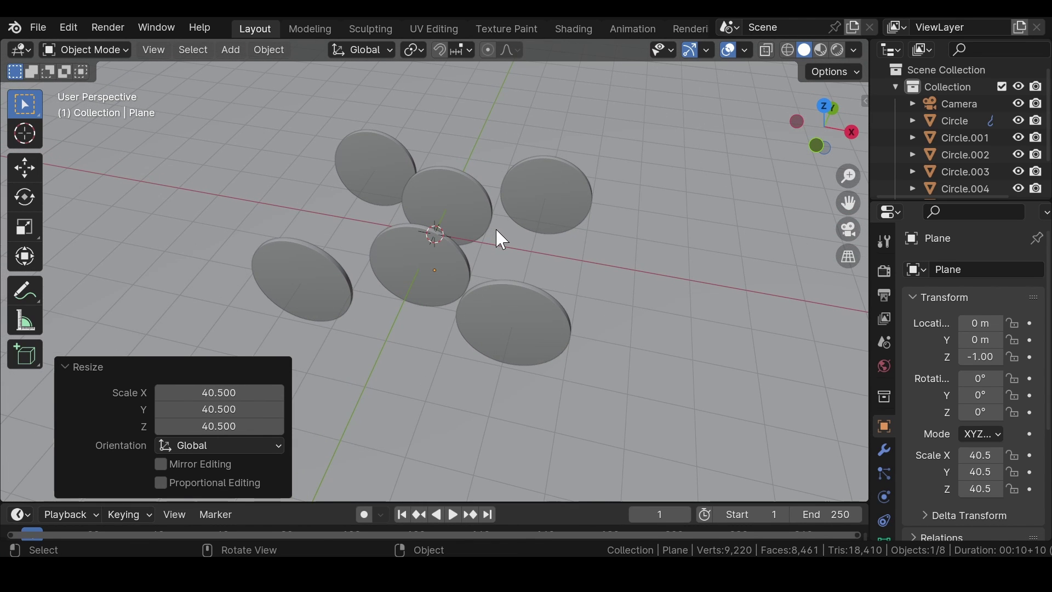
pyautogui.press('KP_7')
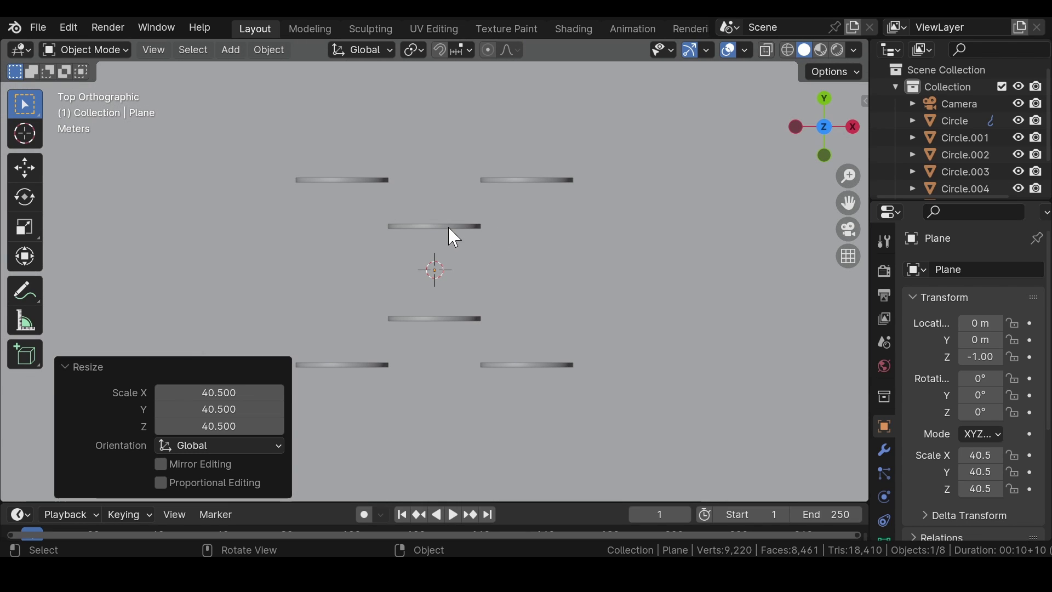
pyautogui.click(447, 226)
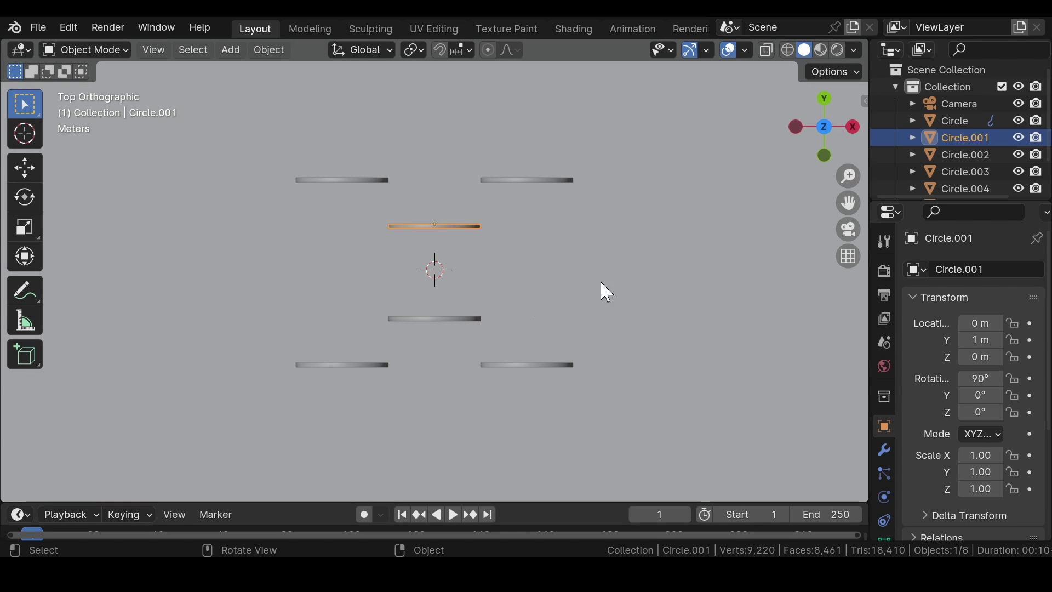
# Drag Circle.001's Rotation Z value to turn it around its Z axis
pyautogui.moveTo(974, 410); pyautogui.dragTo(993, 410)
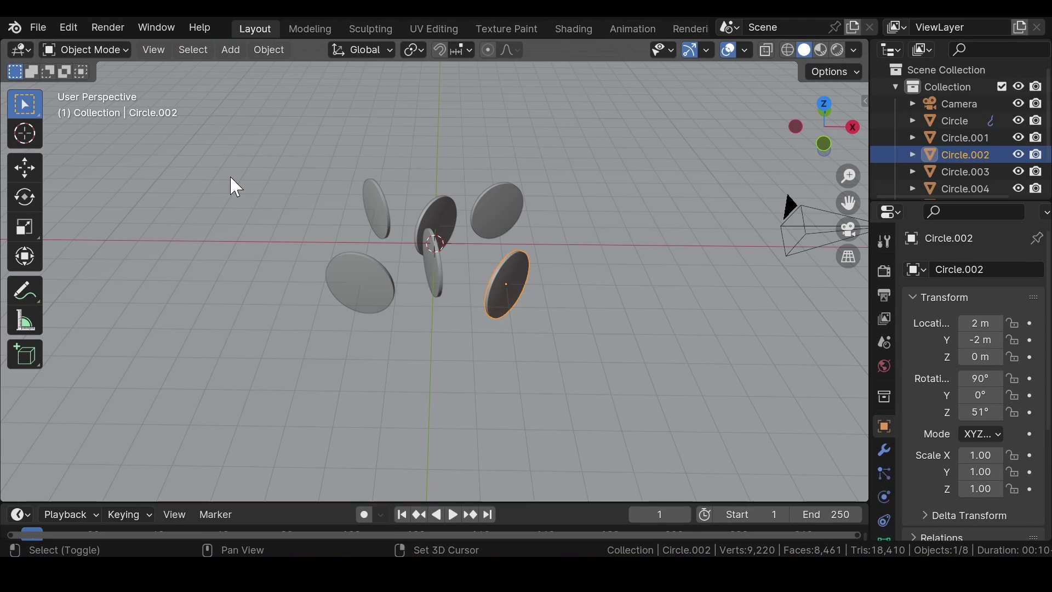
# Add a Bezier circle curve and scale it to 8.3 from top view
pyautogui.hotkey('shift', 'a')
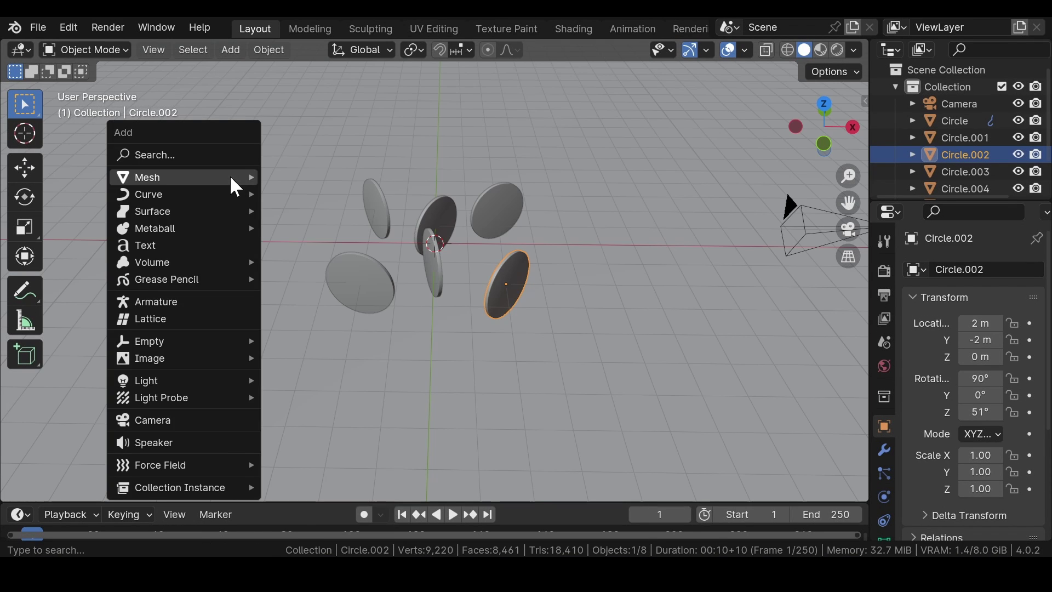
pyautogui.moveTo(230, 195)
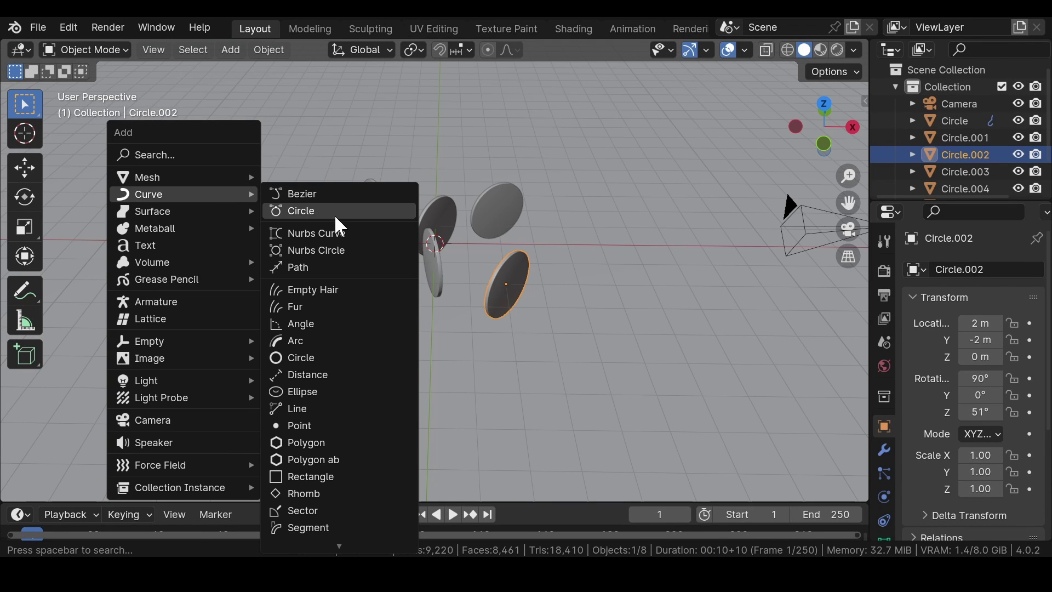
pyautogui.click(333, 212)
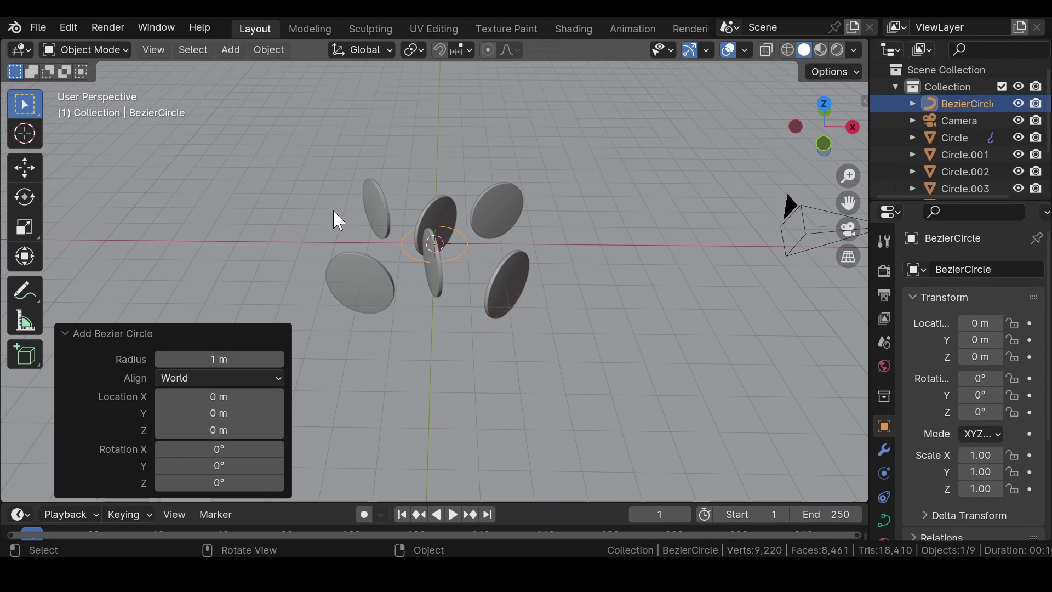
pyautogui.press('KP_7')
pyautogui.scroll(-4, 368, 213)
pyautogui.write('s')
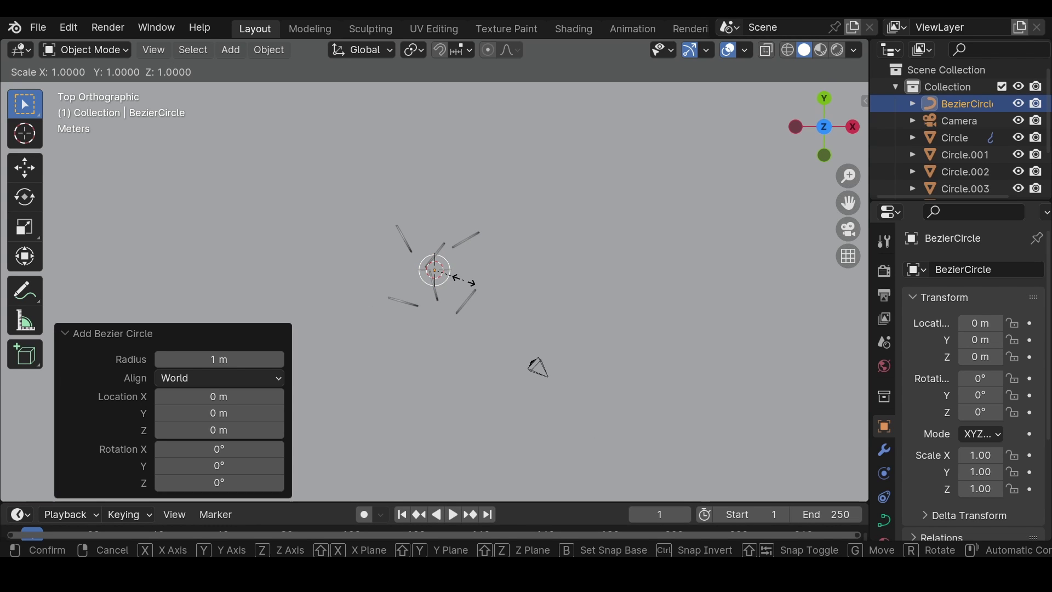
pyautogui.write('8.3')
pyautogui.press('Return')
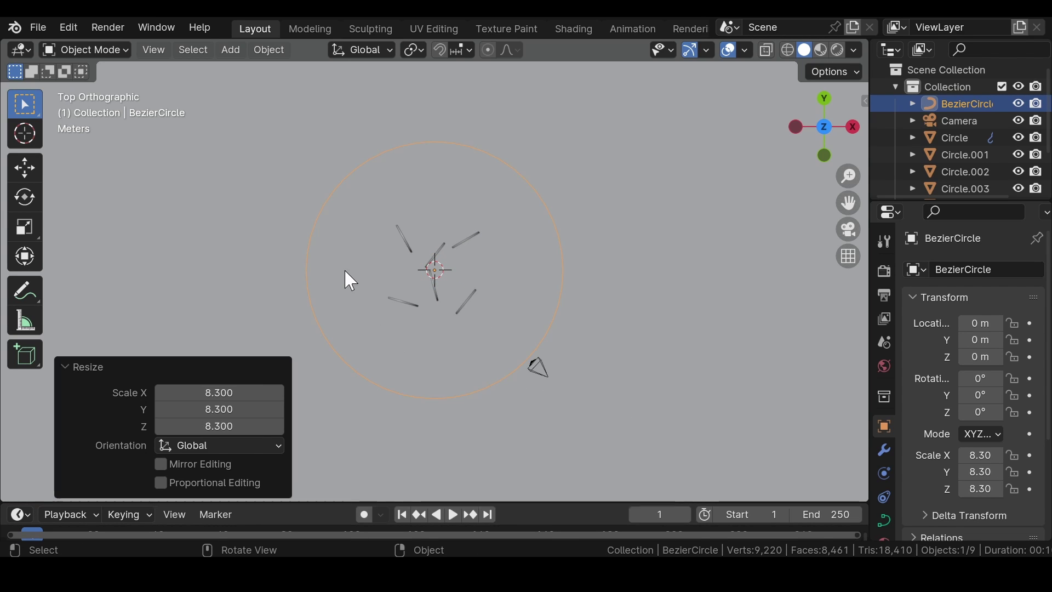
# Orbit into perspective and reselect the camera, undoing the Bezier circle selection
pyautogui.moveTo(430, 298); pyautogui.dragTo(501, 224, button='middle')
pyautogui.click(573, 215)
pyautogui.click(455, 218)
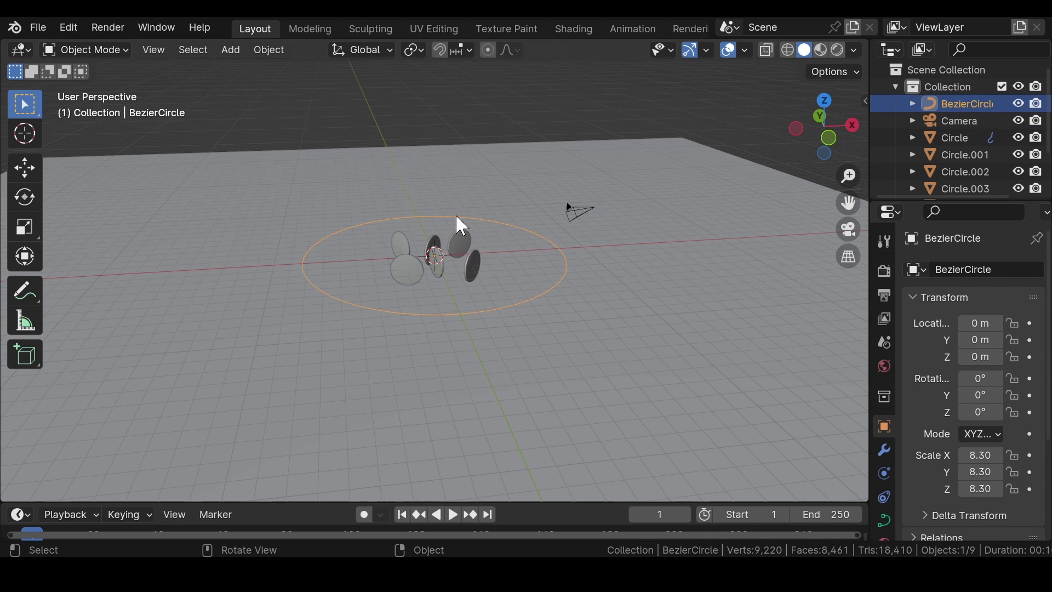
pyautogui.hotkey('ctrl', 'z')
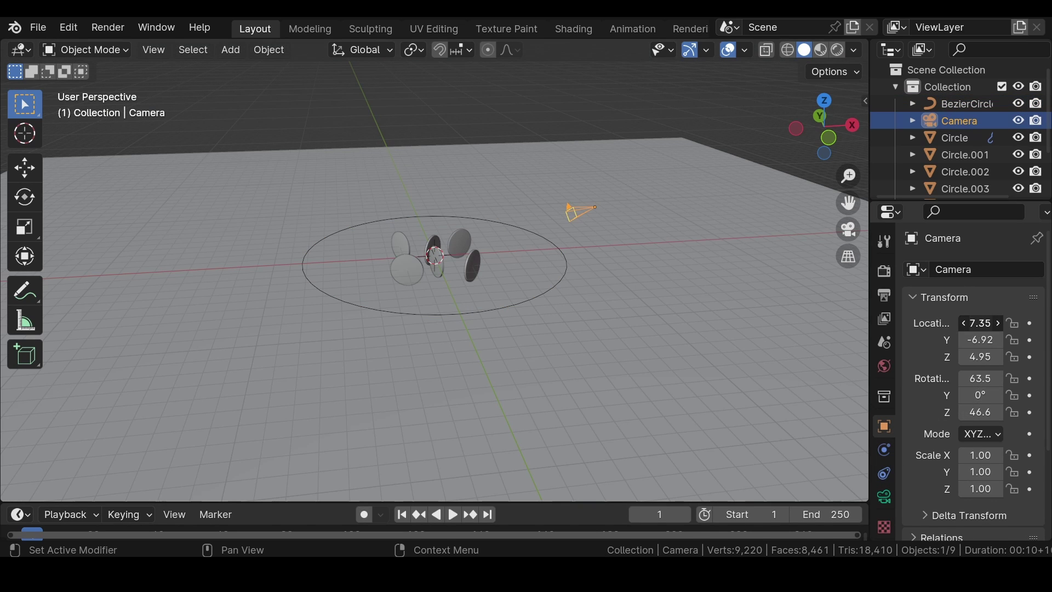
# Zero the camera's location and rotation values
pyautogui.moveTo(973, 326); pyautogui.dragTo(981, 412)
pyautogui.write('0')
pyautogui.press('Return')
pyautogui.write('0')
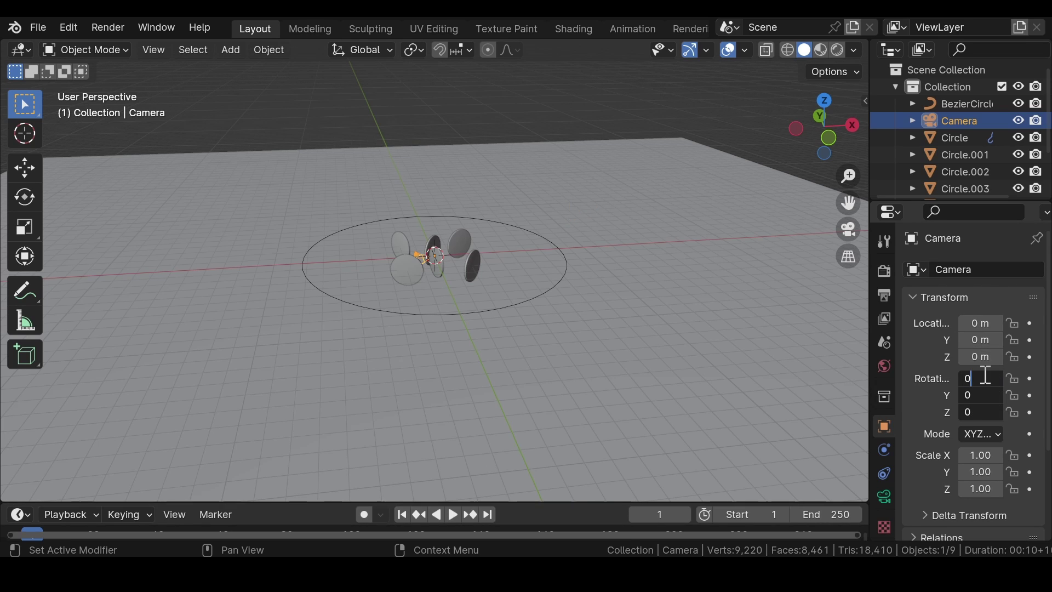
pyautogui.press('Return')
# Add a Follow Path constraint to the camera targeting BezierCircle with Follow Curve on
pyautogui.click(883, 474)
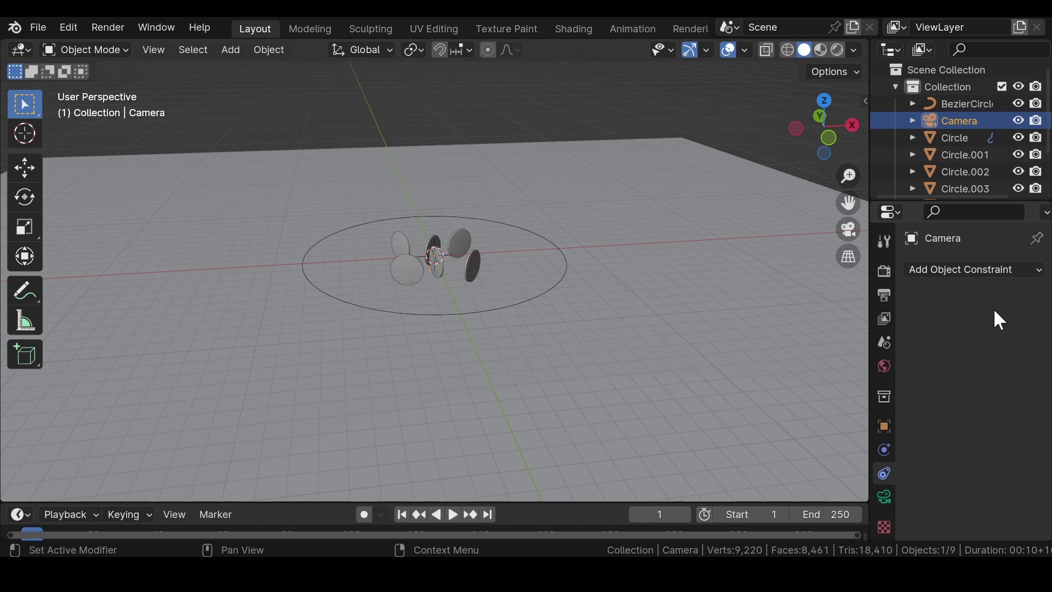
pyautogui.click(964, 270)
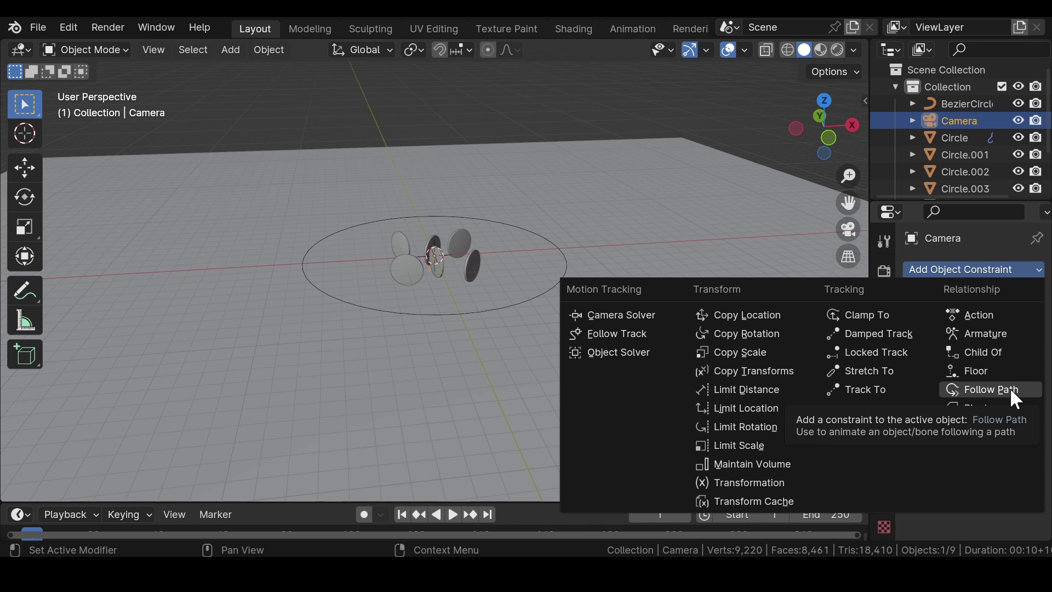
pyautogui.click(1011, 390)
pyautogui.click(993, 323)
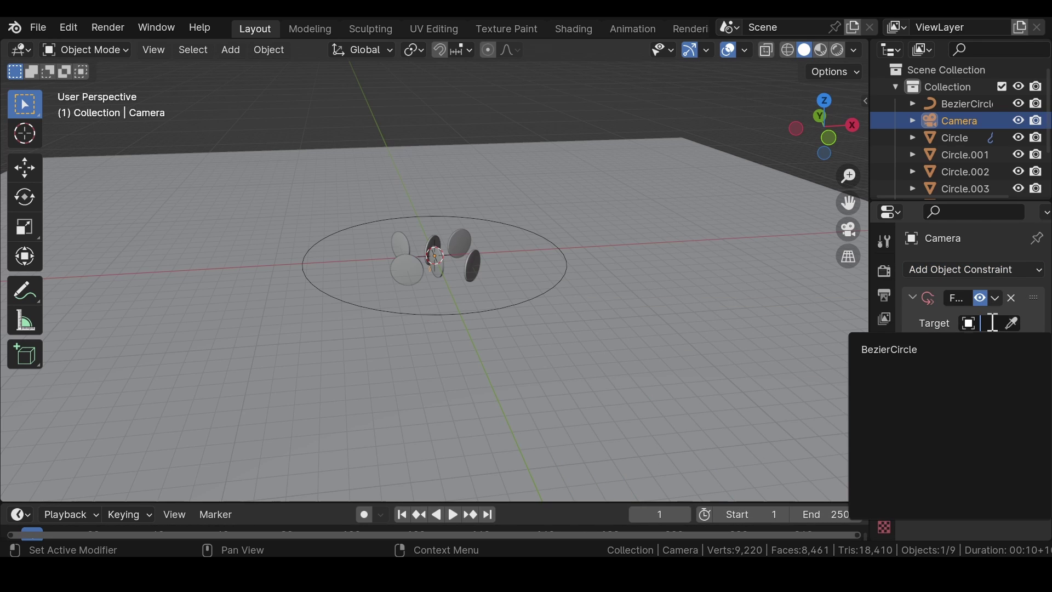
pyautogui.click(902, 350)
pyautogui.click(966, 446)
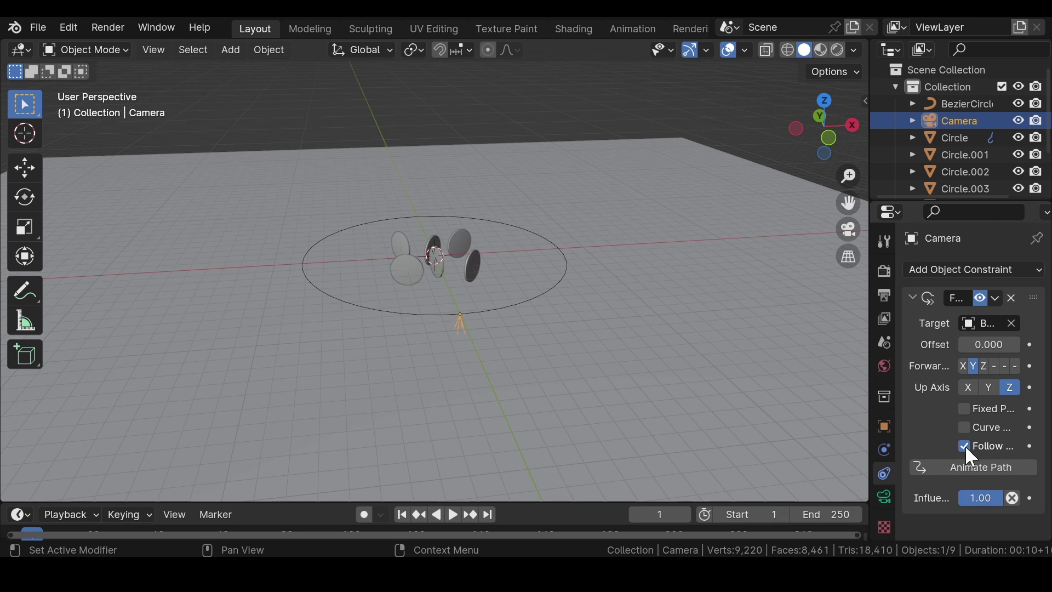
# Set the camera's rotation to 90° on X and -90° on Z
pyautogui.moveTo(479, 294); pyautogui.dragTo(411, 332, button='middle')
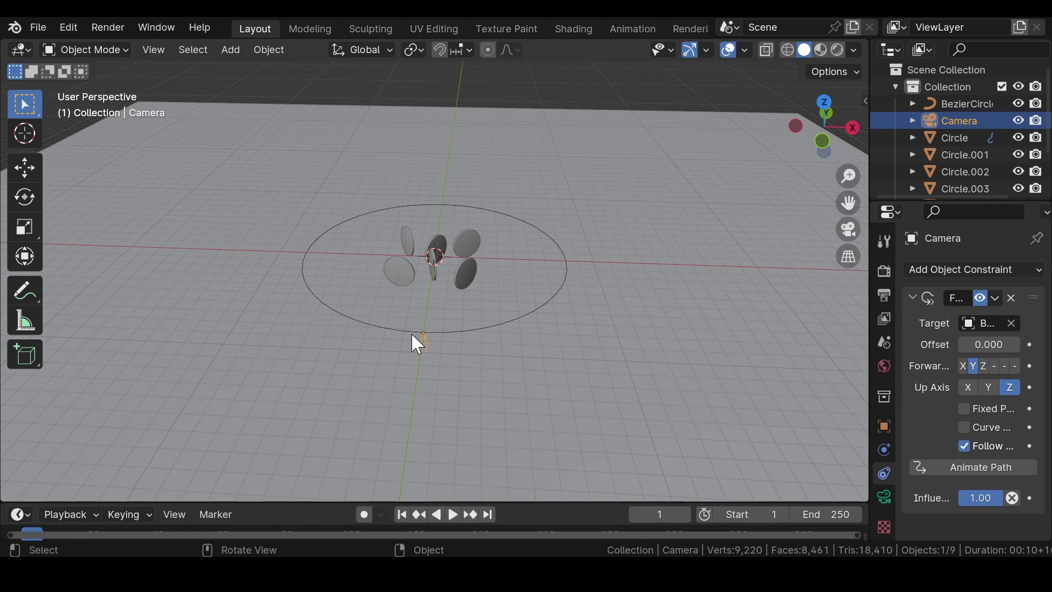
pyautogui.click(884, 427)
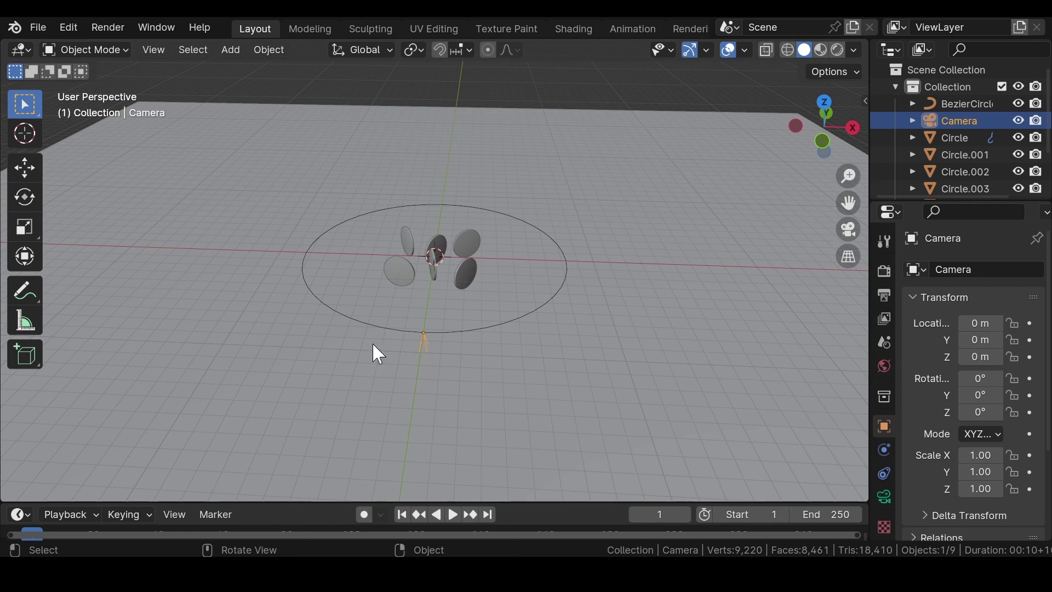
pyautogui.moveTo(981, 379); pyautogui.dragTo(986, 379)
pyautogui.click(986, 379)
pyautogui.press('Return')
pyautogui.click(982, 413)
pyautogui.write('-90')
pyautogui.press('Return')
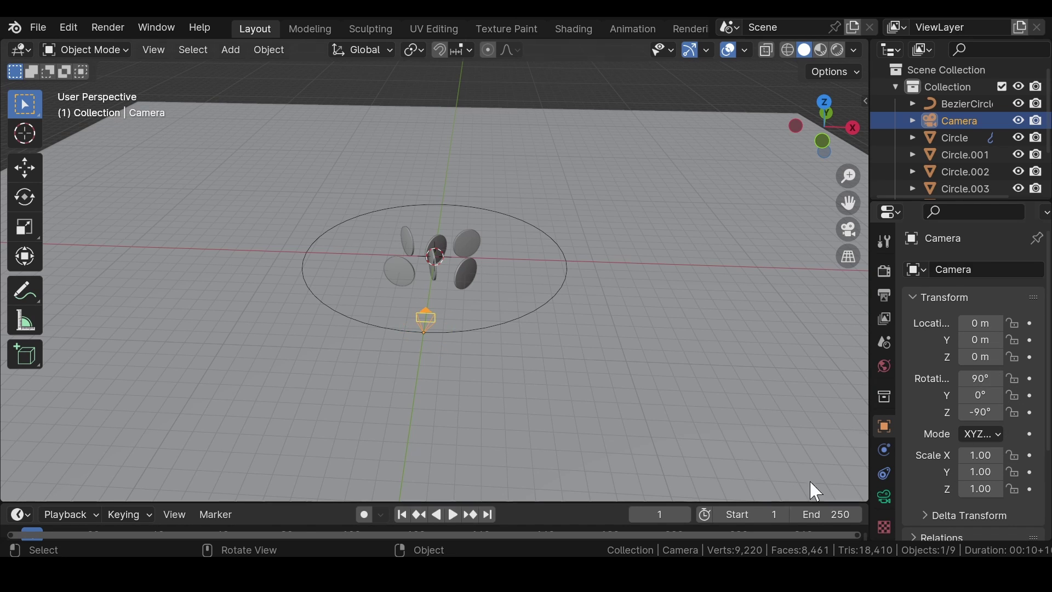
pyautogui.moveTo(444, 311); pyautogui.dragTo(429, 340, button='middle')
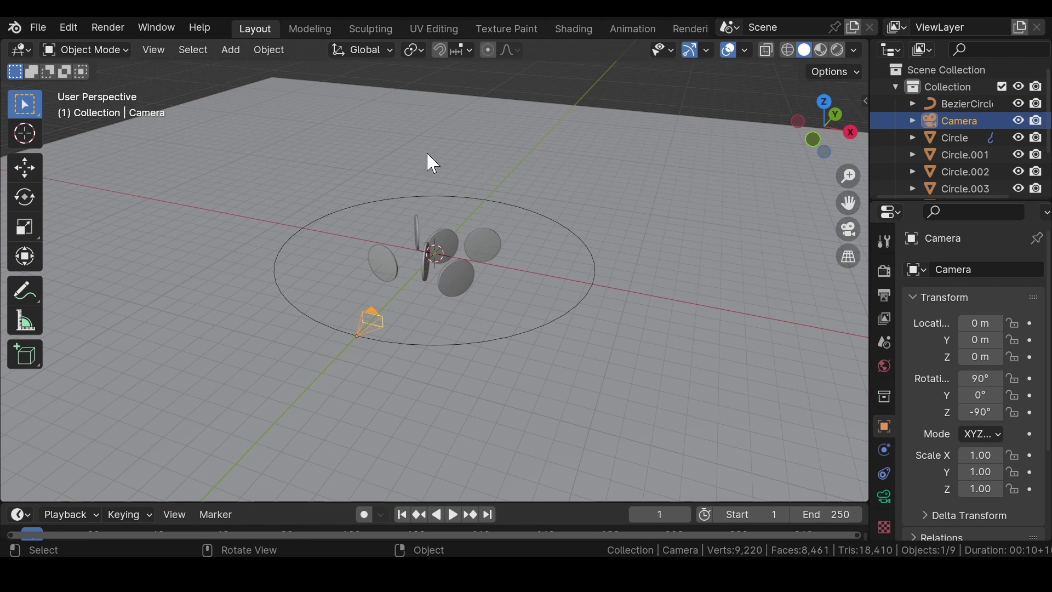
# Set the animation's end frame to 240
pyautogui.click(886, 472)
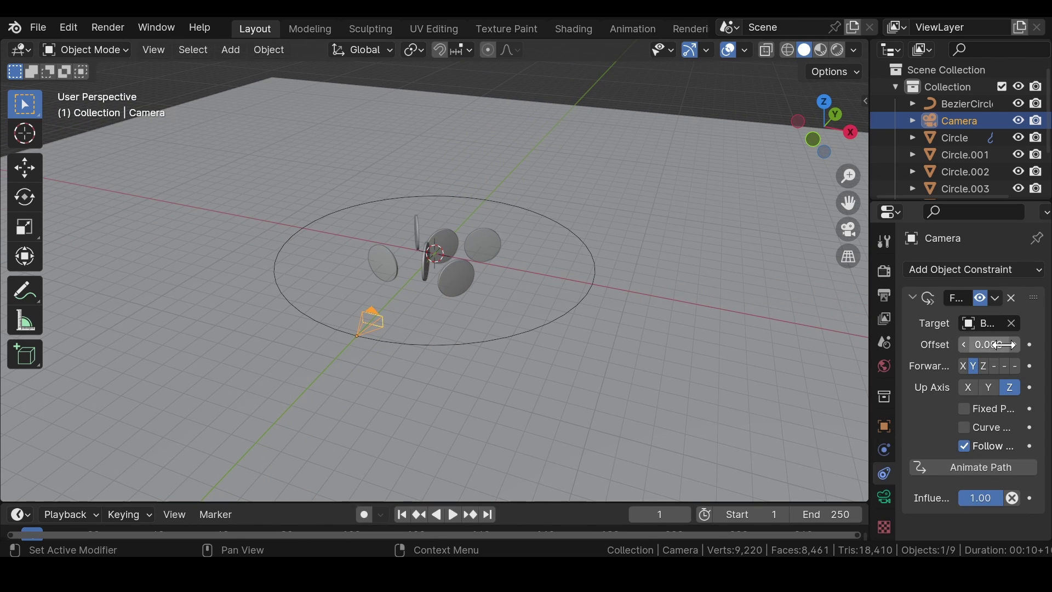
pyautogui.doubleClick(830, 428)
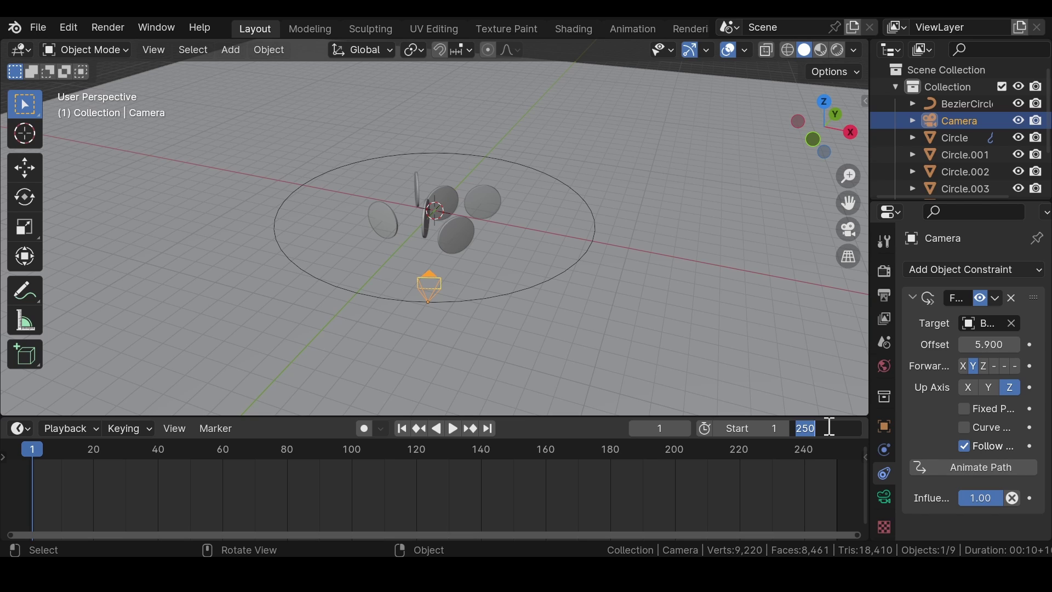
pyautogui.write('240')
pyautogui.press('Return')
# Set the camera's path Offset to 100 and keyframe it at frame 1
pyautogui.click(979, 347)
pyautogui.write('100')
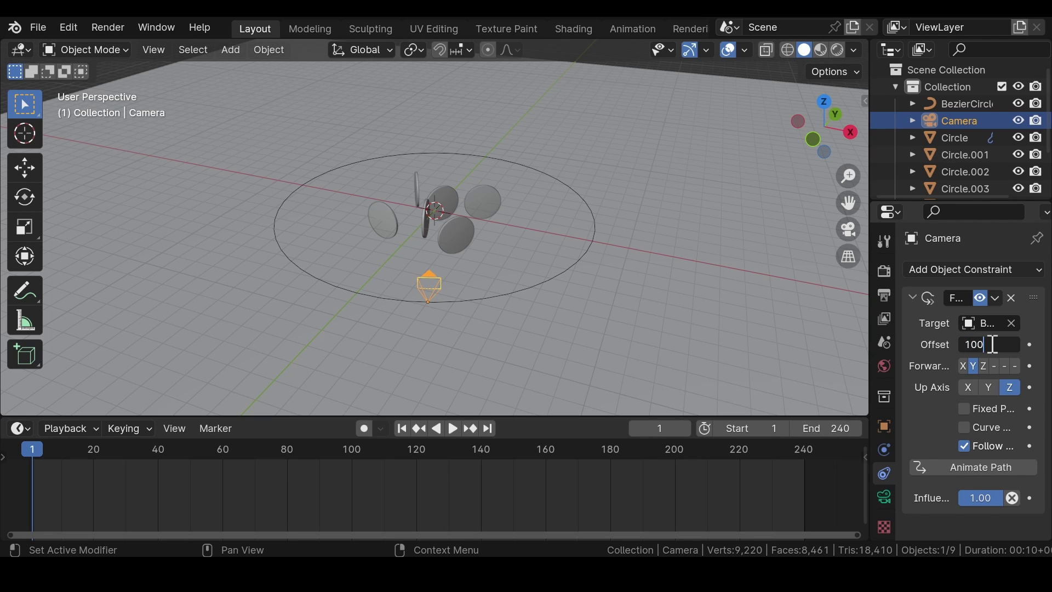
pyautogui.press('Return')
pyautogui.click(1030, 345)
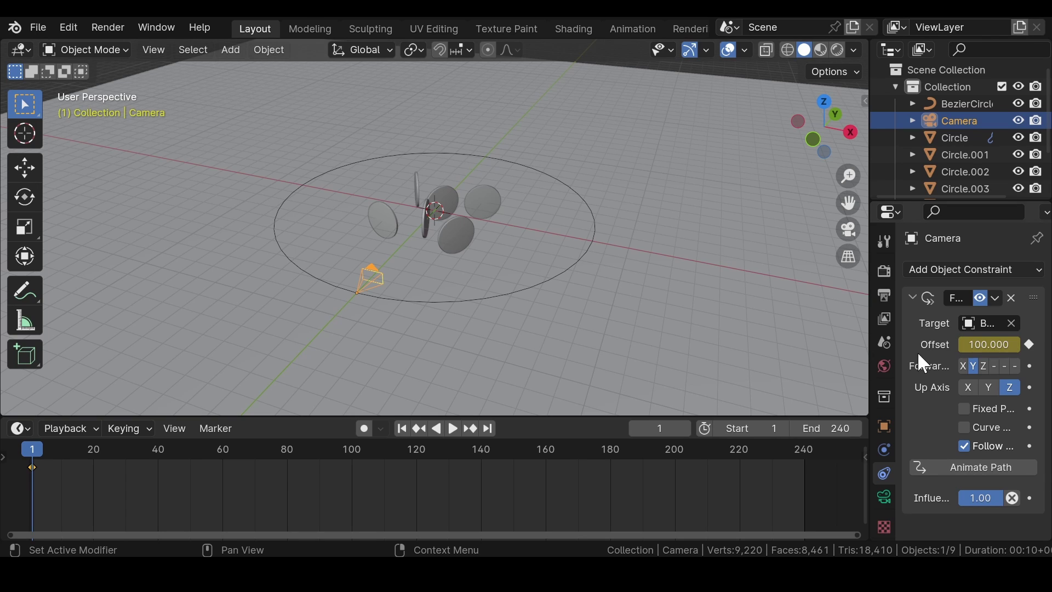
# At the last frame (241), set the path Offset to 0 and keyframe it
pyautogui.hotkey('shift', 'Right')
pyautogui.press('Right')
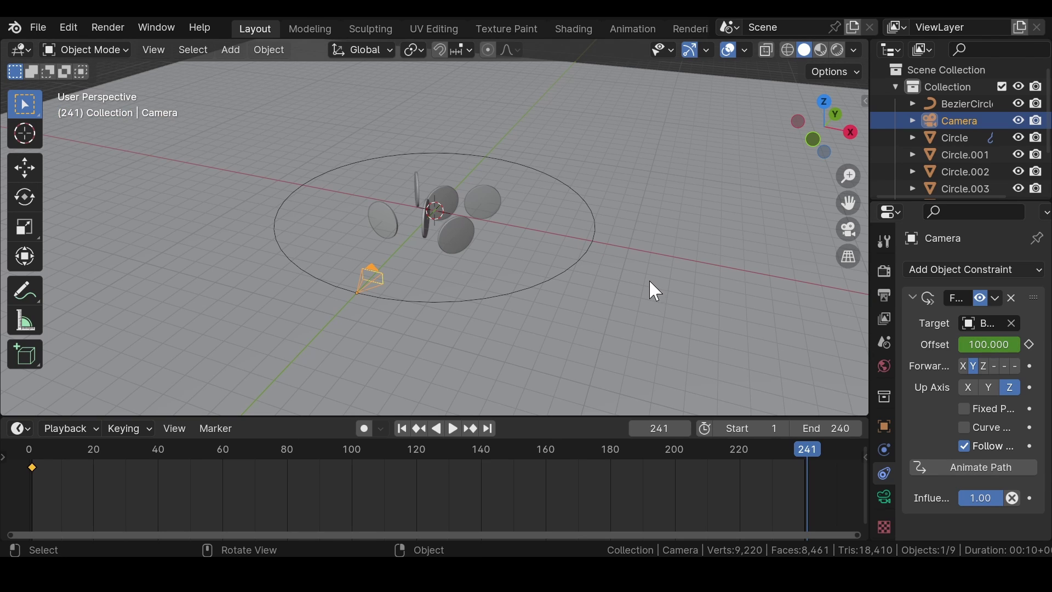
pyautogui.click(989, 344)
pyautogui.write('0')
pyautogui.press('Return')
pyautogui.click(1031, 345)
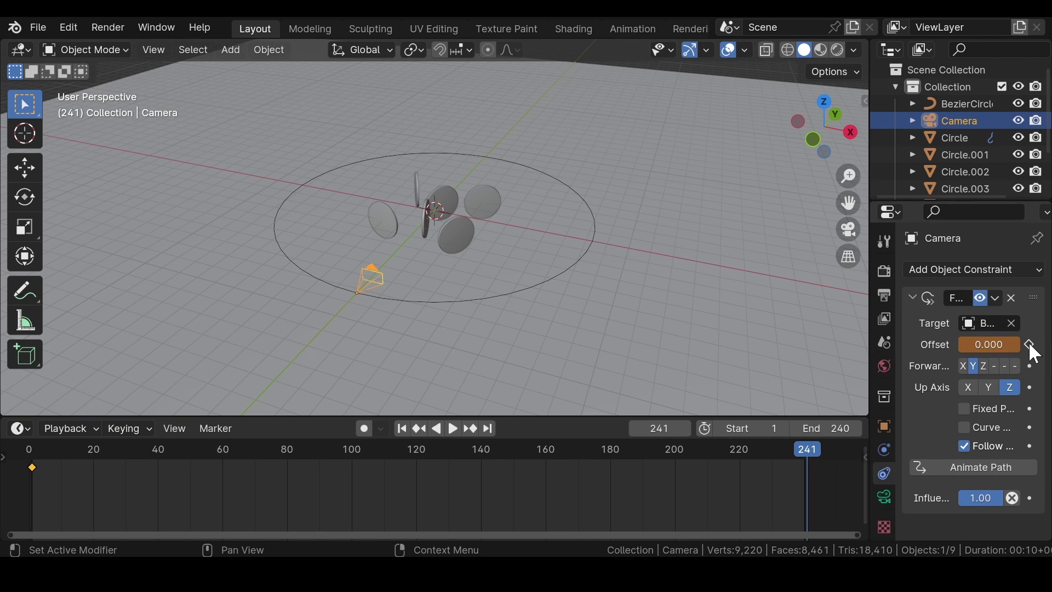
pyautogui.click(1030, 345)
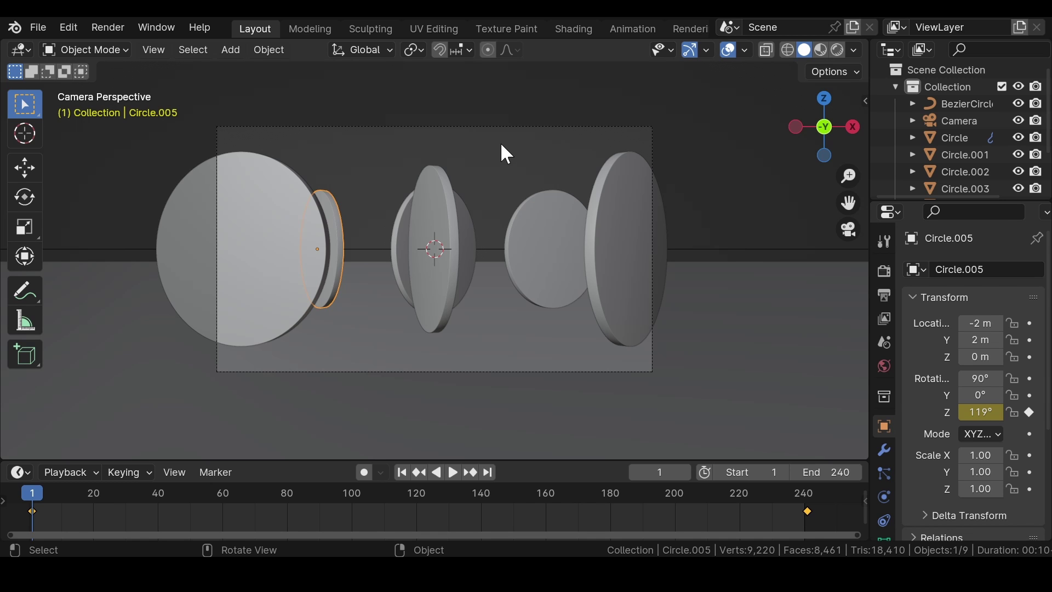
# Clear the selection and switch the render engine to Cycles with GPU Compute
pyautogui.click(490, 169)
pyautogui.click(588, 127)
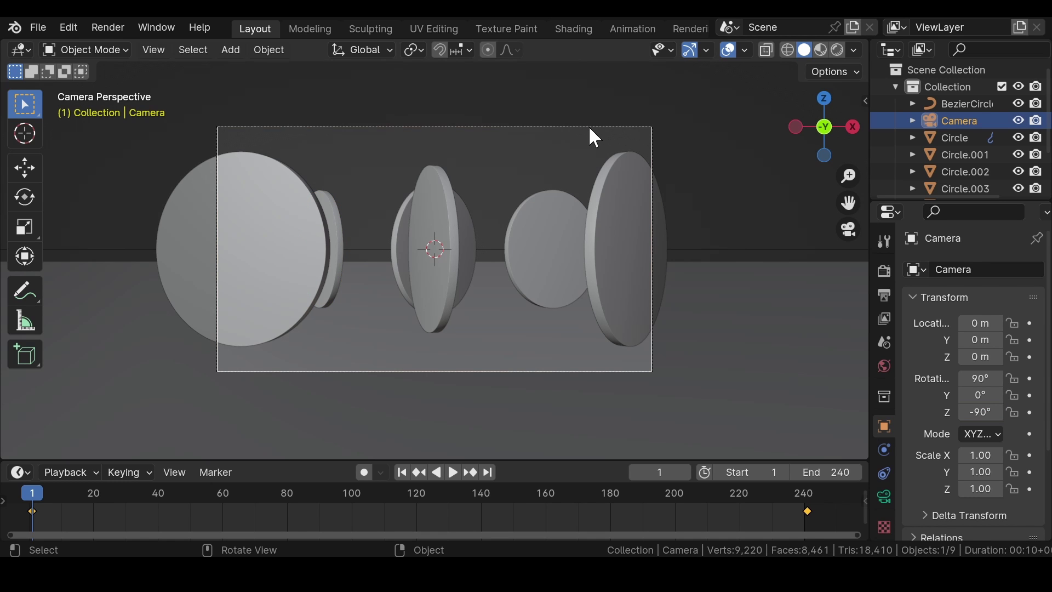
pyautogui.click(516, 159)
pyautogui.click(884, 271)
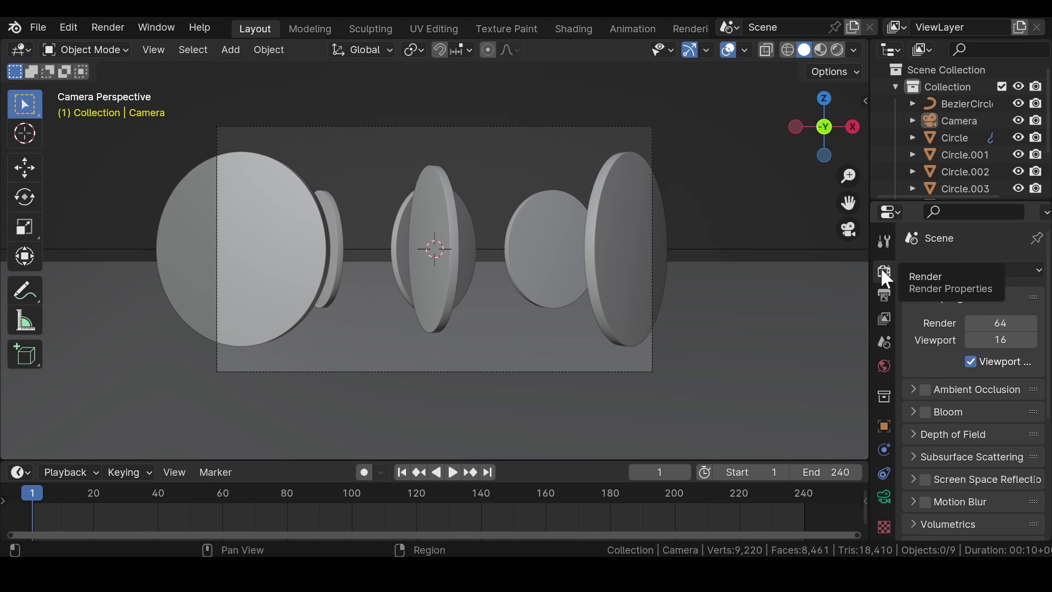
pyautogui.click(1006, 270)
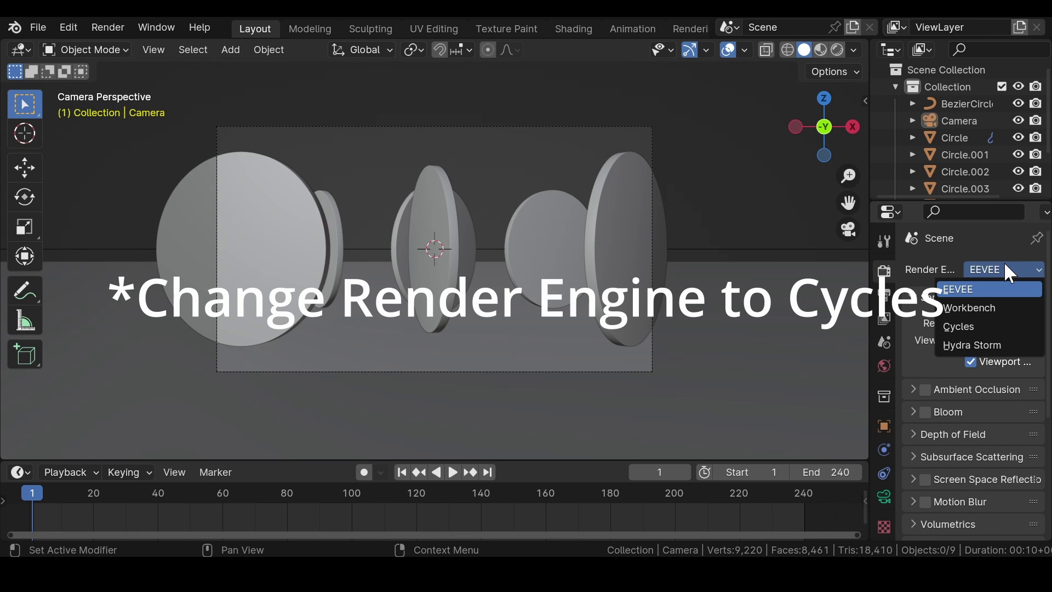
pyautogui.click(979, 328)
pyautogui.click(998, 309)
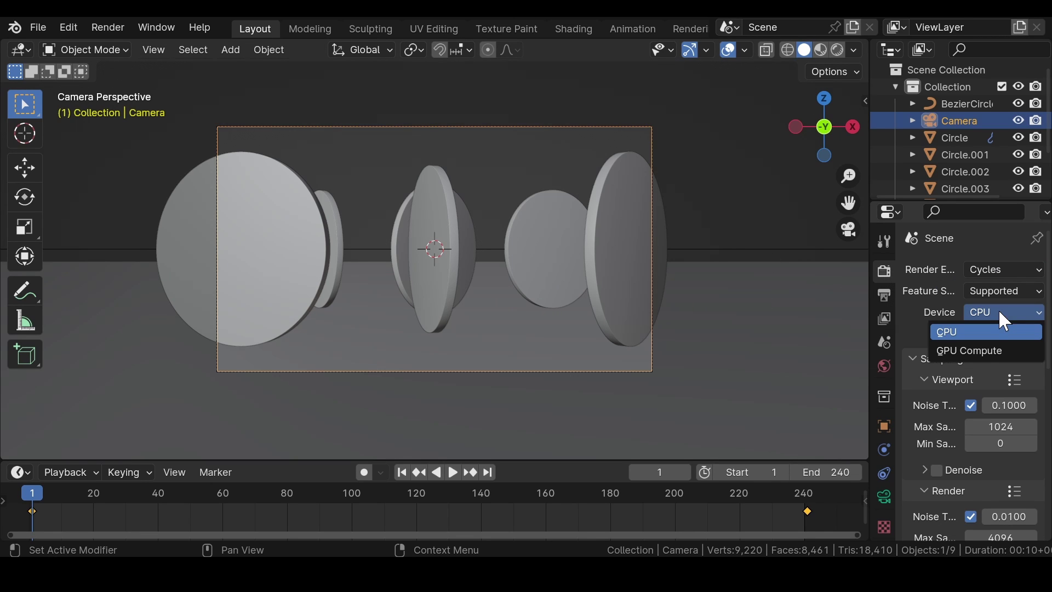
pyautogui.click(981, 351)
# Set viewport Max Samples to 32 and render Max Samples to 100
pyautogui.scroll(-3, 965, 356)
pyautogui.doubleClick(986, 355)
pyautogui.write('32')
pyautogui.press('Return')
pyautogui.scroll(-4, 1015, 352)
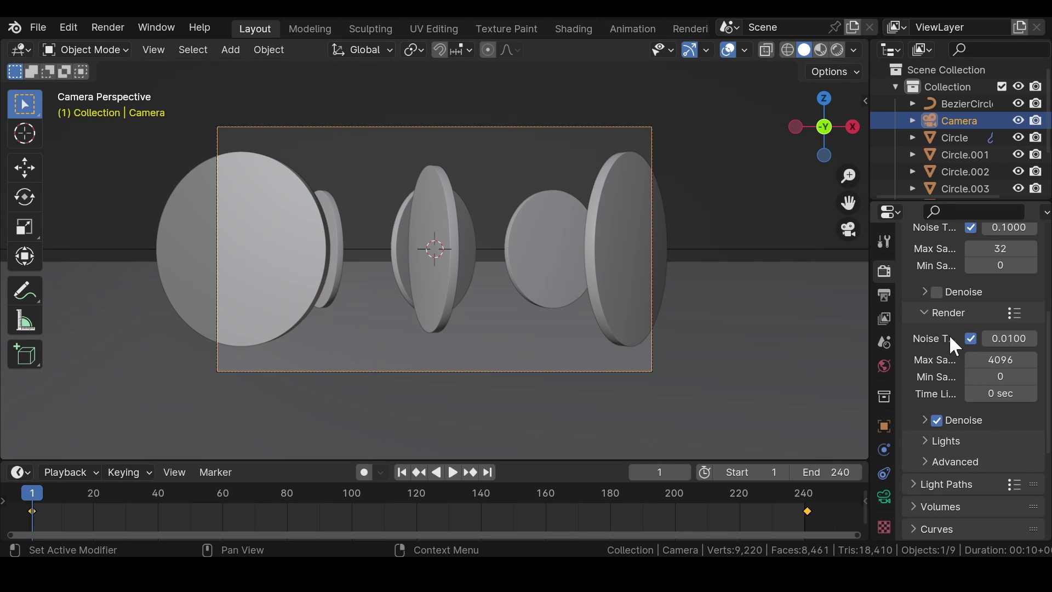
pyautogui.doubleClick(995, 360)
pyautogui.write('100')
pyautogui.press('Return')
# Set the Color Management Look to Very High Contrast
pyautogui.scroll(-6, 980, 492)
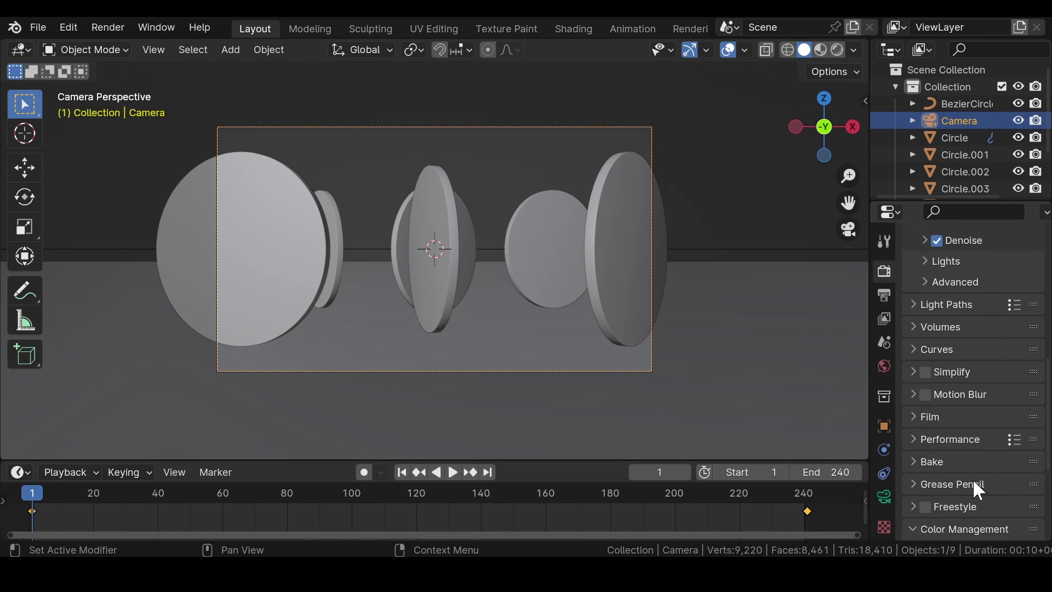
pyautogui.scroll(-5, 1001, 399)
pyautogui.click(1010, 424)
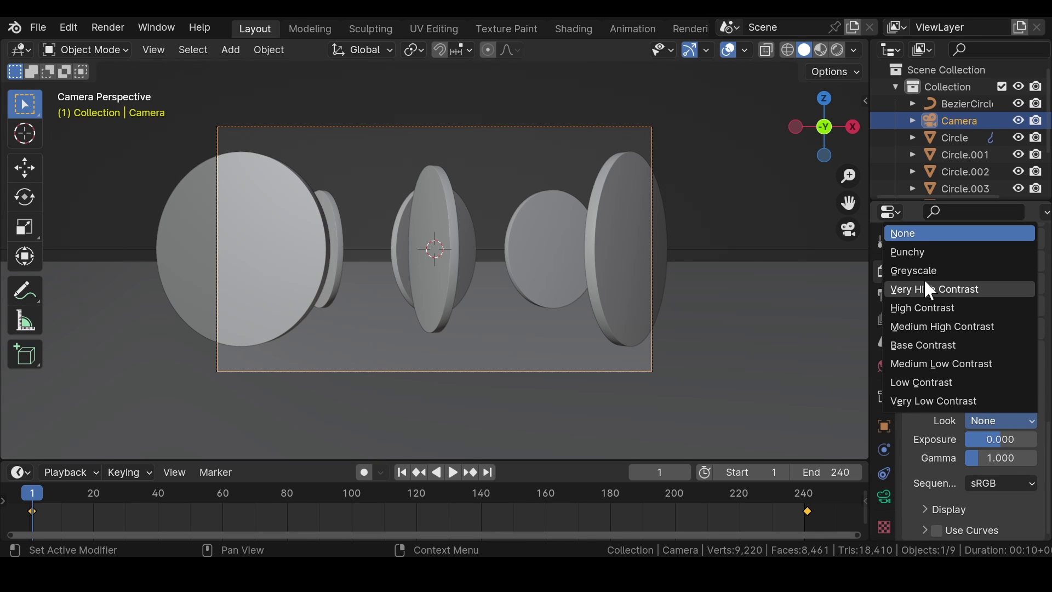
pyautogui.click(931, 252)
pyautogui.click(997, 433)
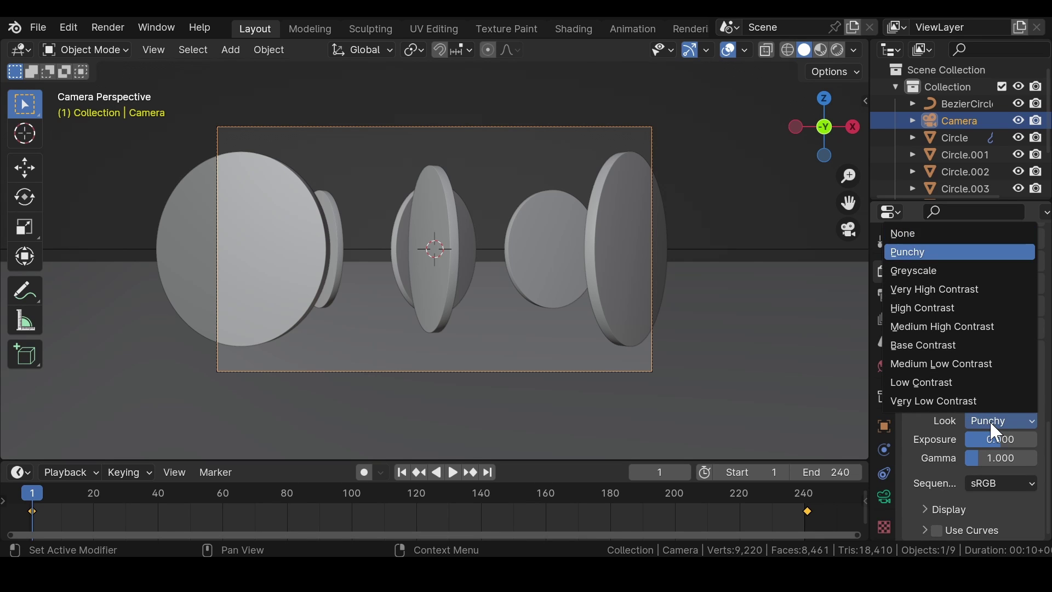
pyautogui.click(929, 287)
pyautogui.scroll(12, 926, 329)
pyautogui.click(885, 365)
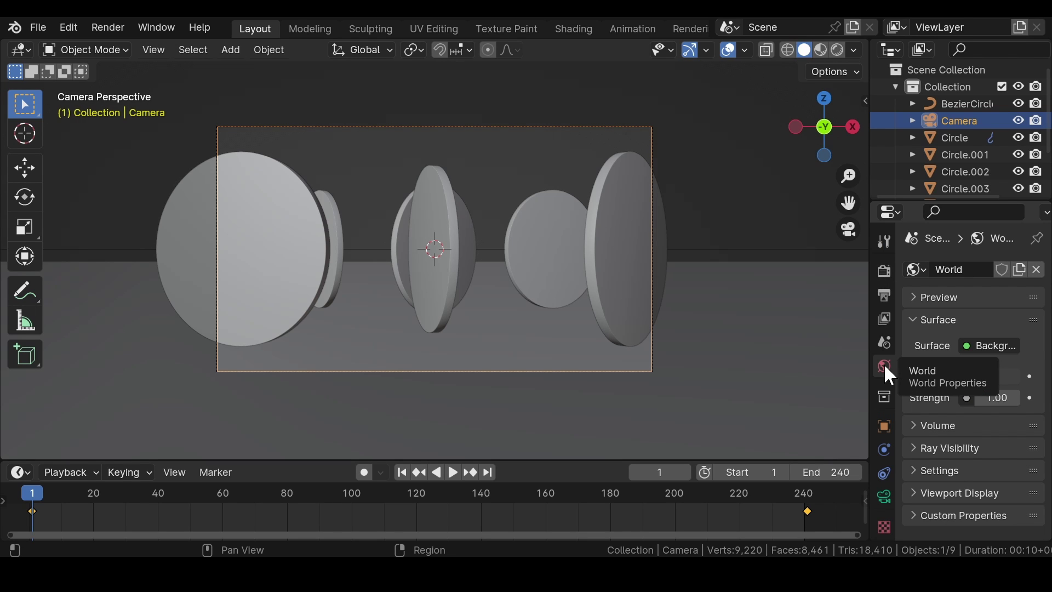
# Use a Sky Texture for the world background colour and preview it rendered
pyautogui.click(966, 377)
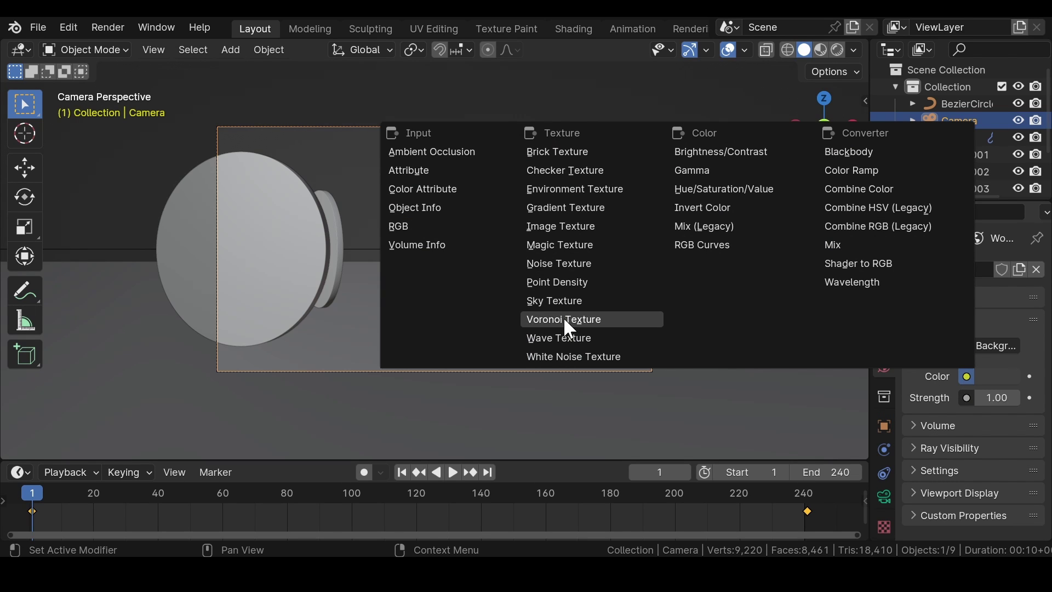
pyautogui.click(554, 300)
pyautogui.press('z')
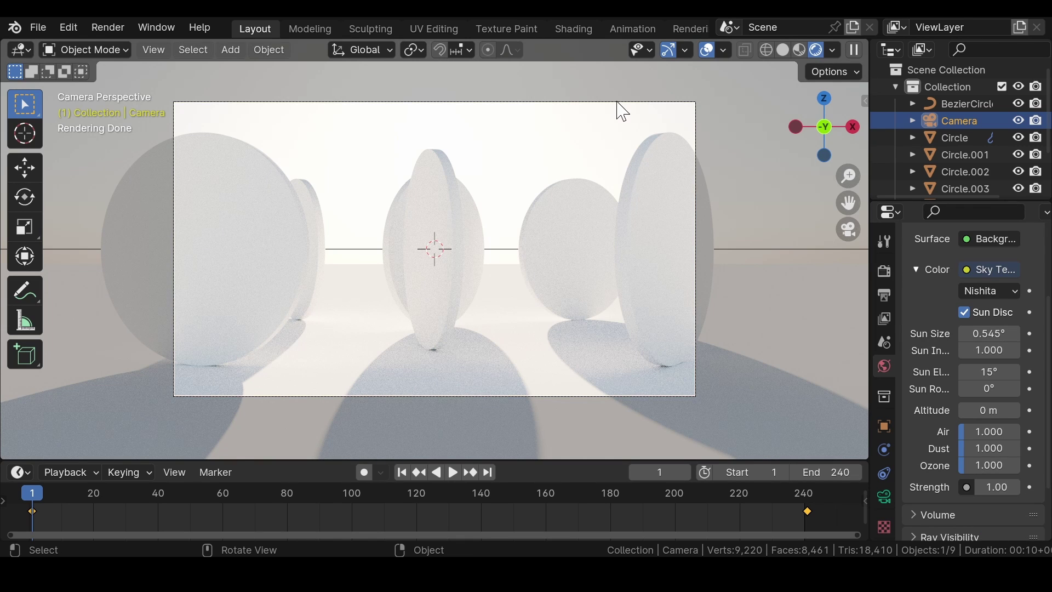
# Set sun size and intensity to 0, elevation about 25.2°, and Air to 0.35
pyautogui.moveTo(989, 333); pyautogui.dragTo(932, 333)
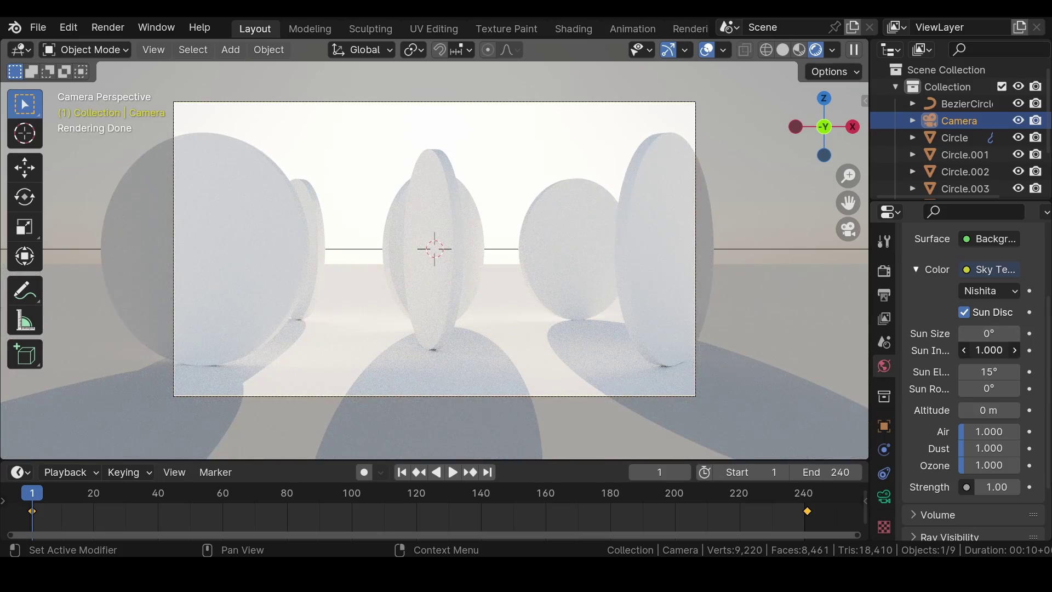
pyautogui.moveTo(989, 350); pyautogui.dragTo(932, 350)
pyautogui.moveTo(989, 372)
pyautogui.mouseDown()
pyautogui.moveTo(1014, 372)
pyautogui.moveTo(1003, 390)
pyautogui.moveTo(970, 373)
pyautogui.mouseUp()
pyautogui.scroll(-3, 986, 391)
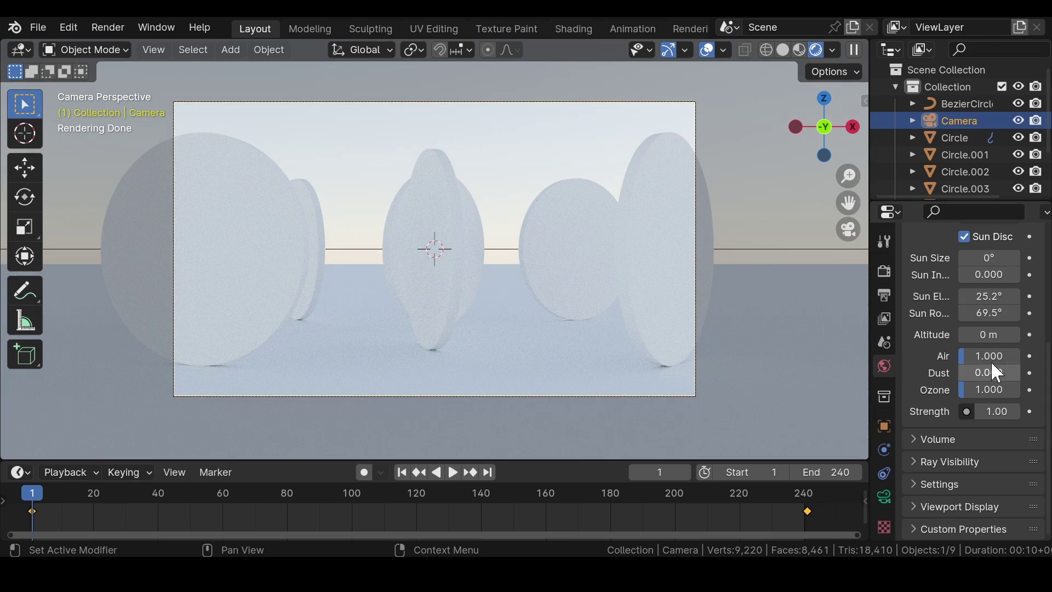
pyautogui.click(978, 355)
pyautogui.write('0.35')
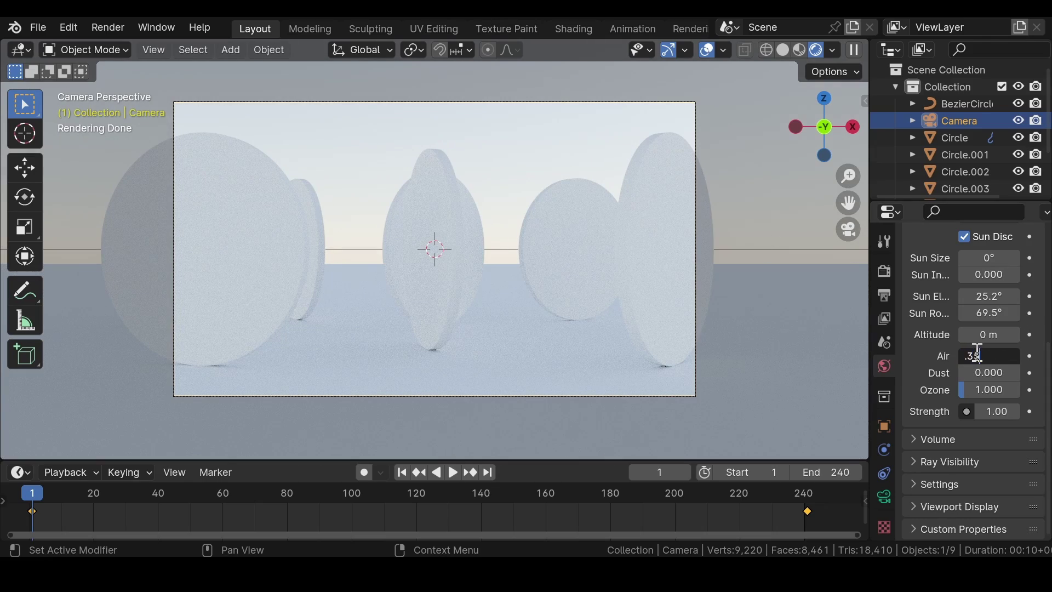
pyautogui.press('Return')
pyautogui.moveTo(866, 42); pyautogui.dragTo(262, 52)
# Turn an area into the Shader Editor, then set the Camera's focal length to 35 mm
pyautogui.click(265, 49)
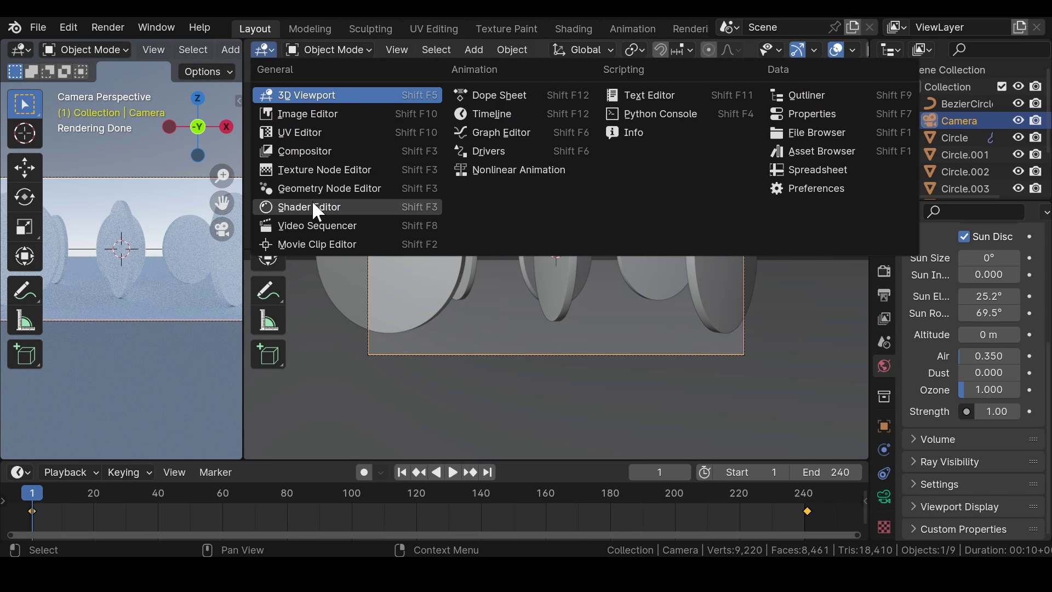
pyautogui.click(313, 207)
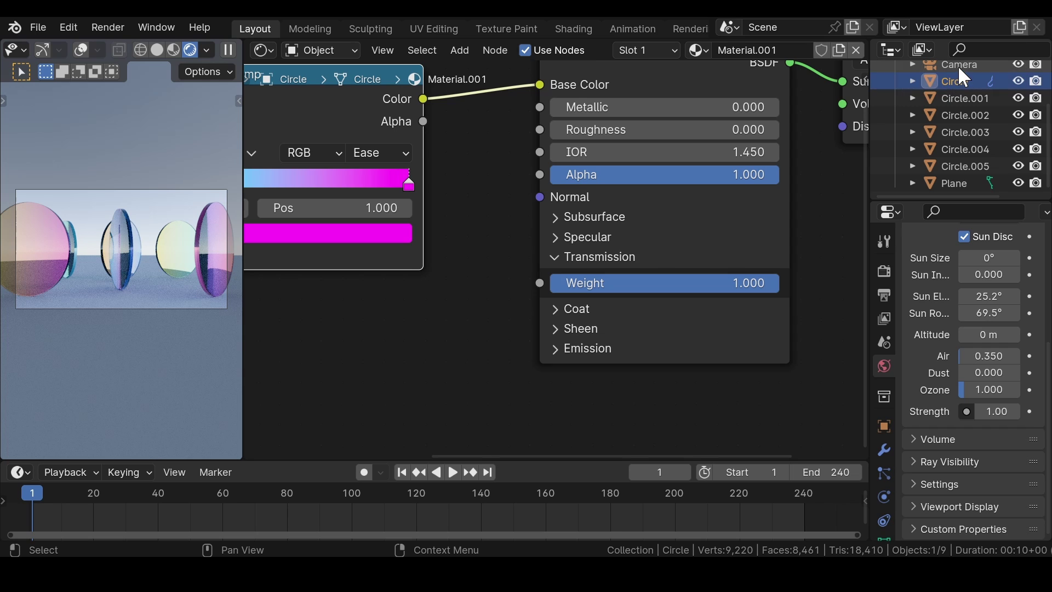
pyautogui.click(958, 67)
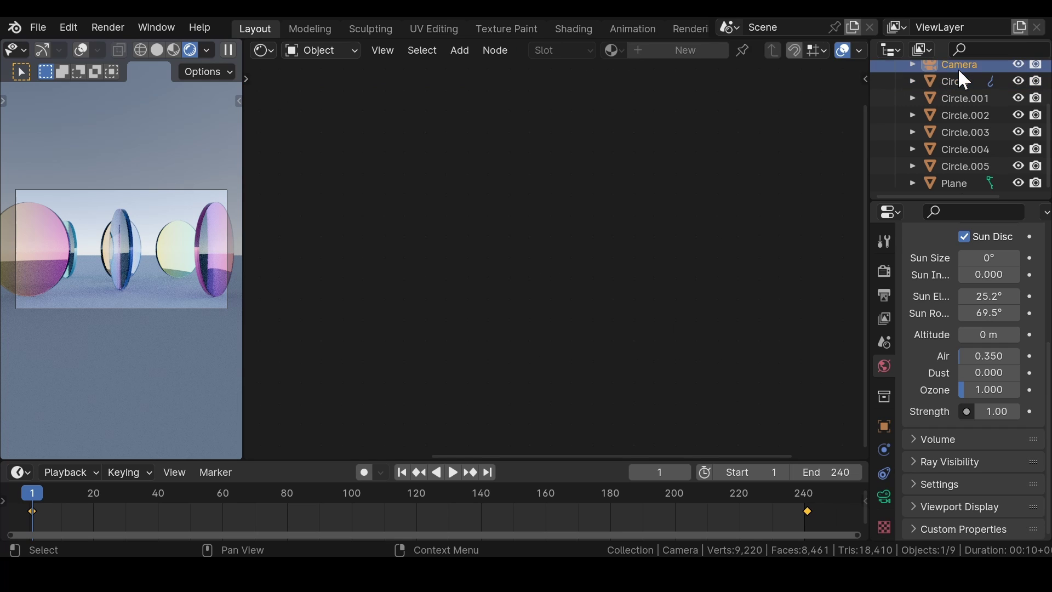
pyautogui.click(885, 496)
pyautogui.moveTo(966, 349); pyautogui.dragTo(1003, 347)
pyautogui.press('Home')
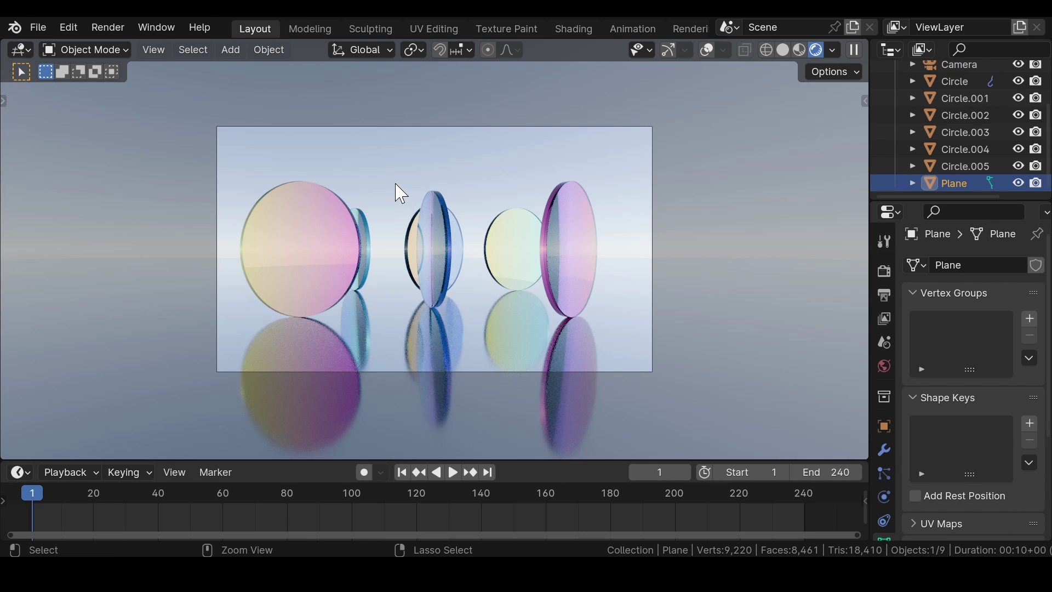
# Zoom onto the camera frame and set the Output frame rate to 30 fps
pyautogui.press('b')
pyautogui.moveTo(169, 95); pyautogui.dragTo(751, 422)
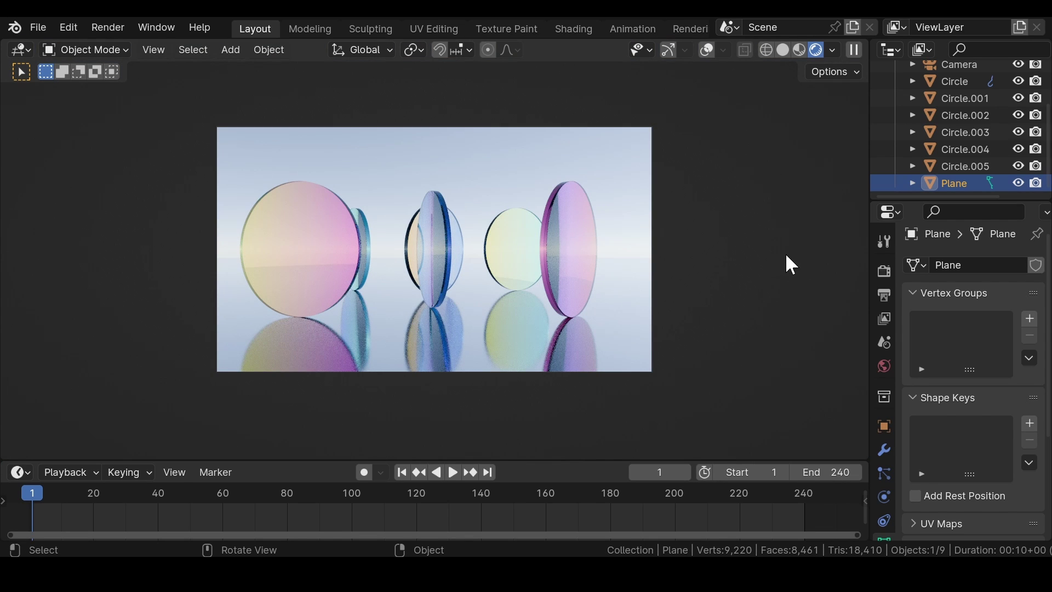
pyautogui.scroll(2, 547, 181)
pyautogui.click(884, 296)
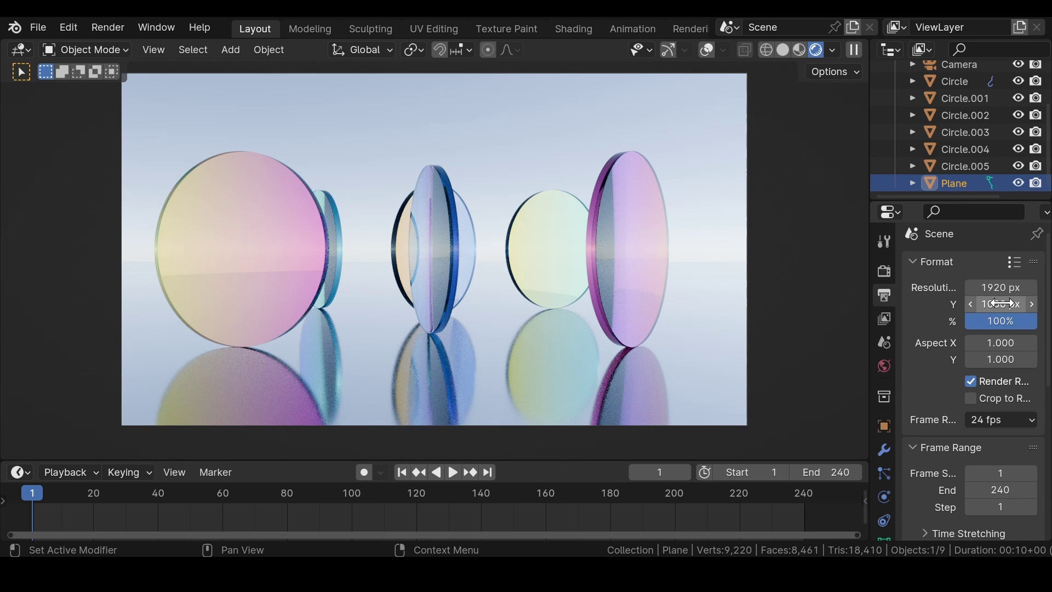
pyautogui.scroll(-5, 932, 304)
pyautogui.click(1015, 311)
pyautogui.click(983, 411)
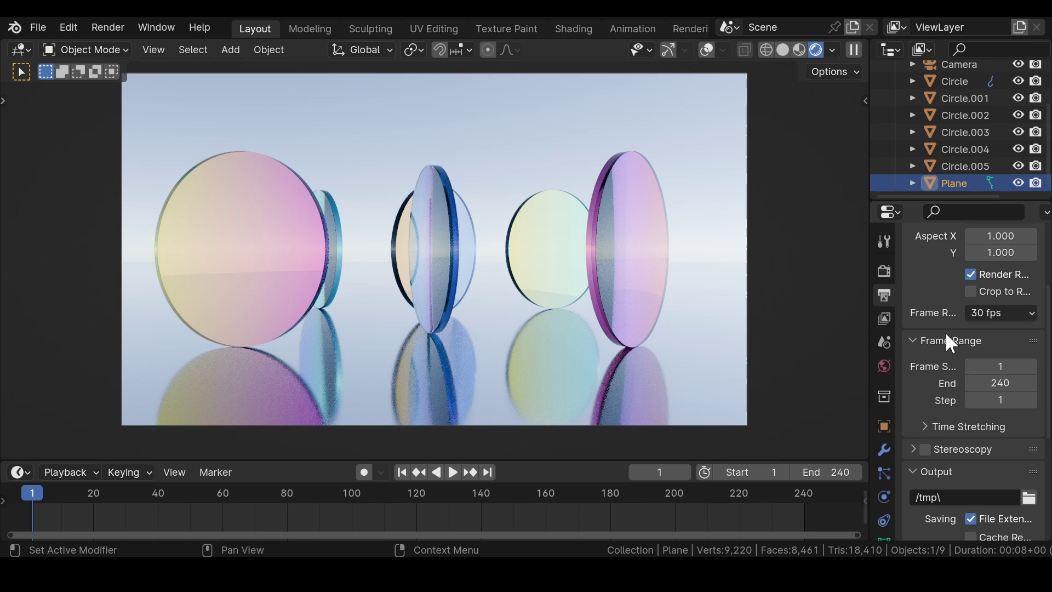
pyautogui.scroll(-9, 933, 360)
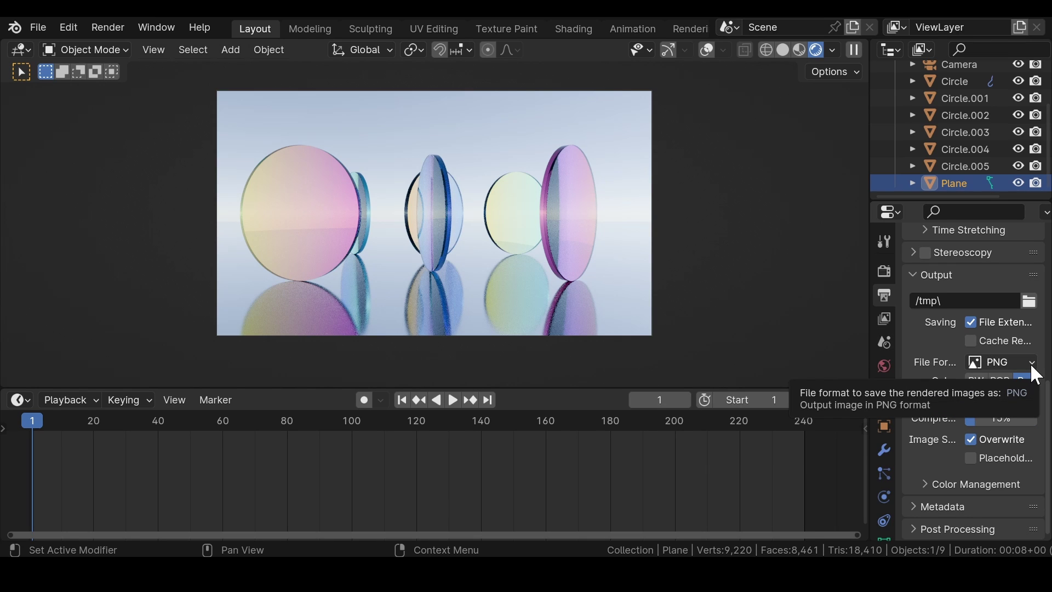
# Keep PNG as the file format, with 16-bit colour depth and 0% compression
pyautogui.click(1015, 360)
pyautogui.press('Escape')
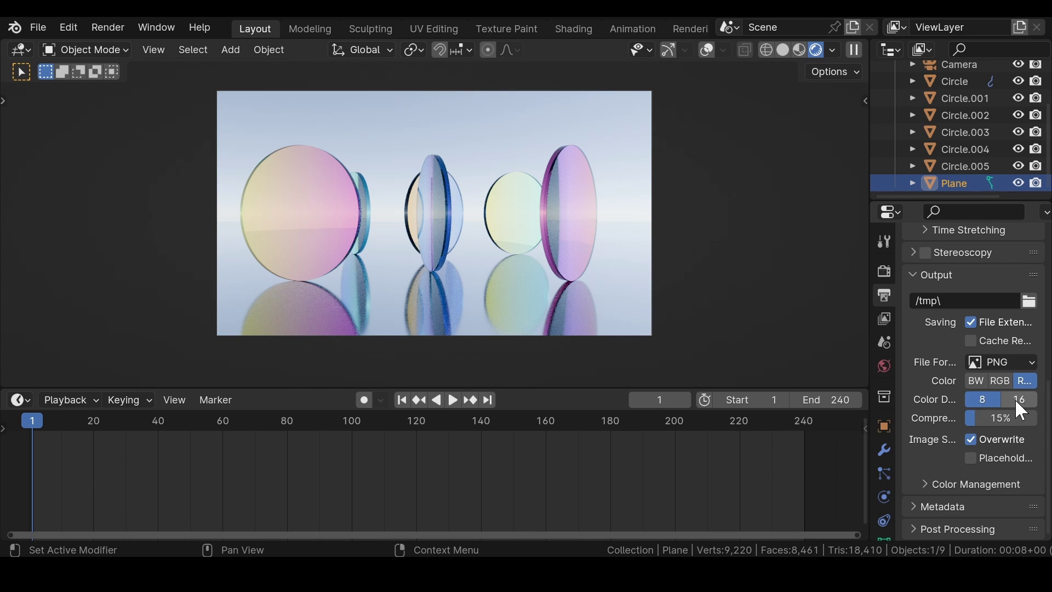
pyautogui.click(1017, 399)
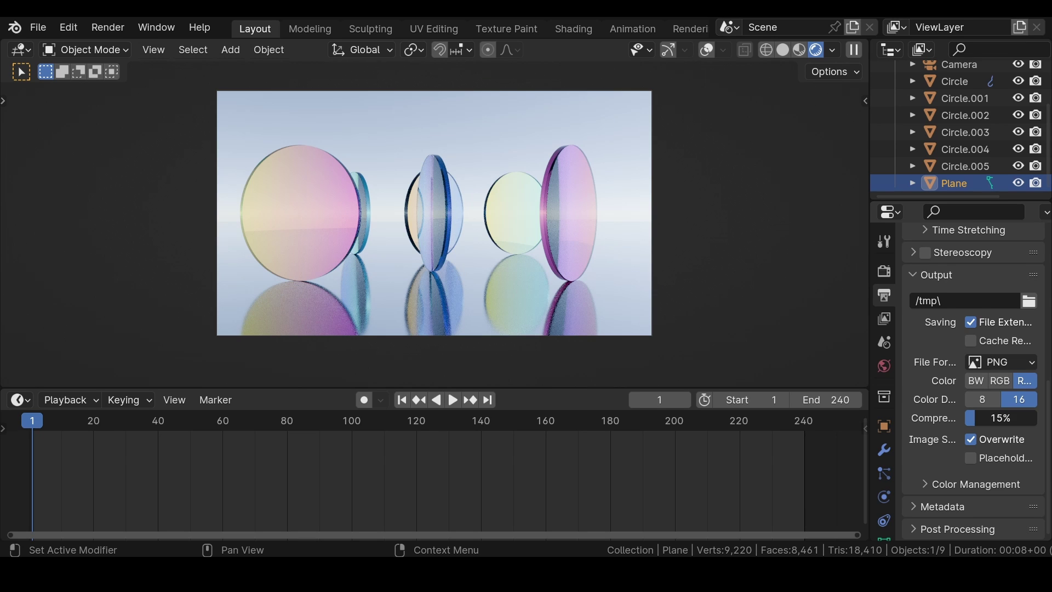
pyautogui.moveTo(1000, 418); pyautogui.dragTo(967, 418)
pyautogui.scroll(10, 968, 391)
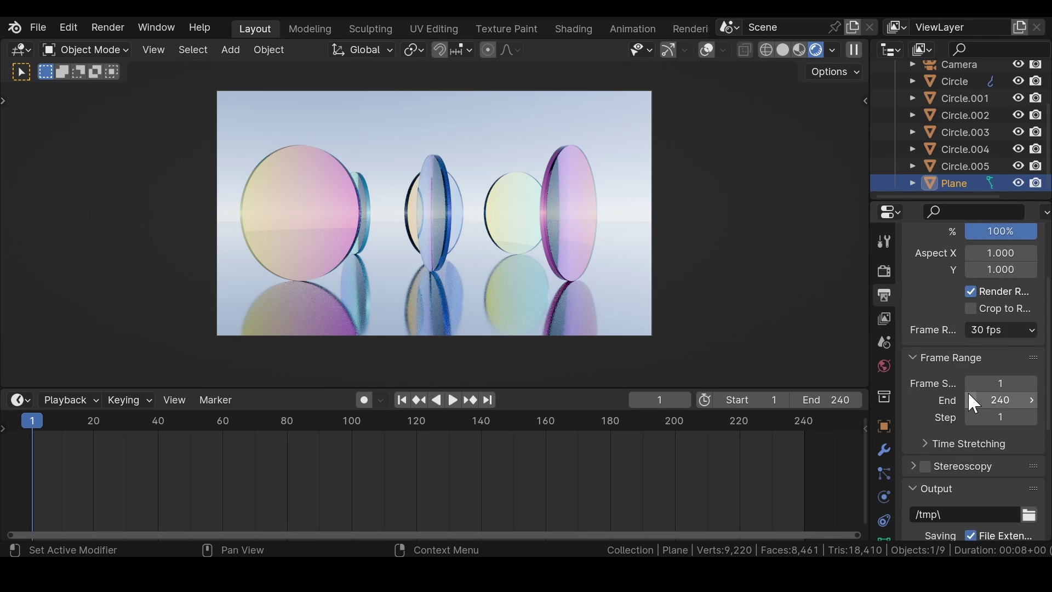
pyautogui.click(107, 27)
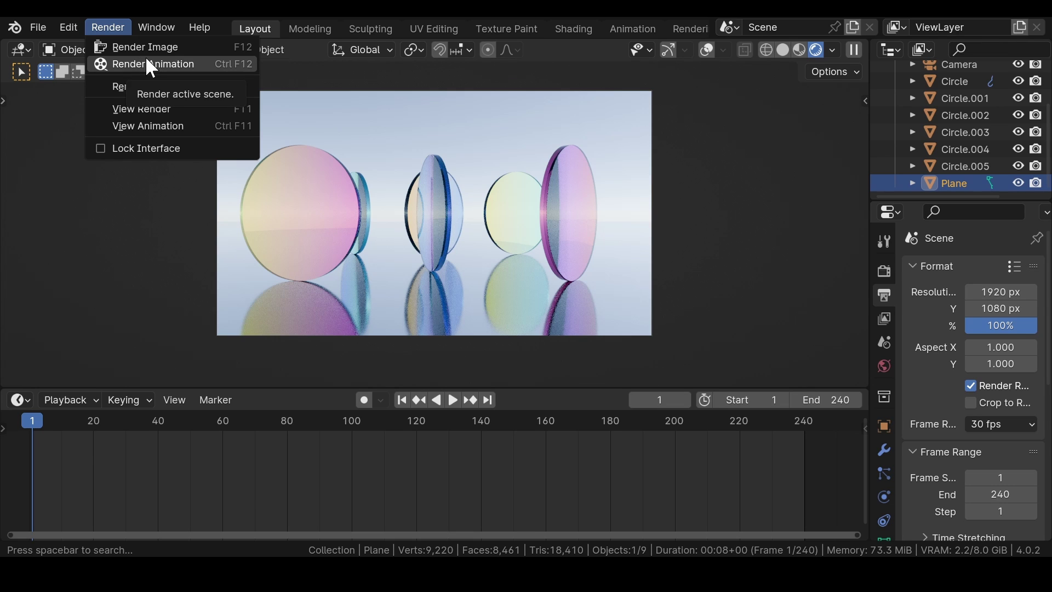
pyautogui.scroll(-10, 1012, 355)
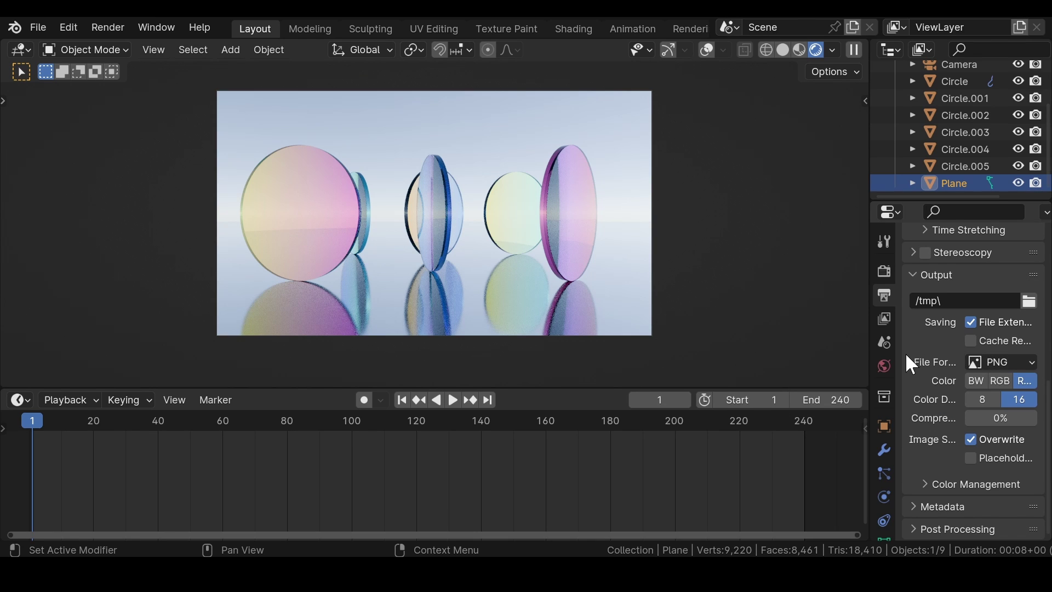
# Switch the output file format to FFmpeg Video with an MPEG-4 container
pyautogui.click(1019, 359)
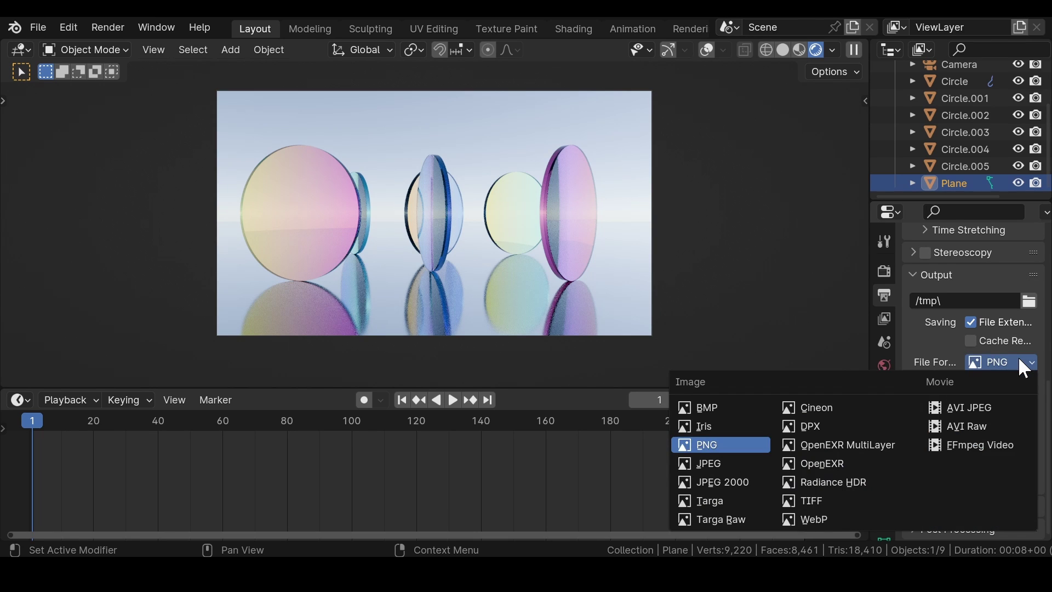
pyautogui.click(979, 445)
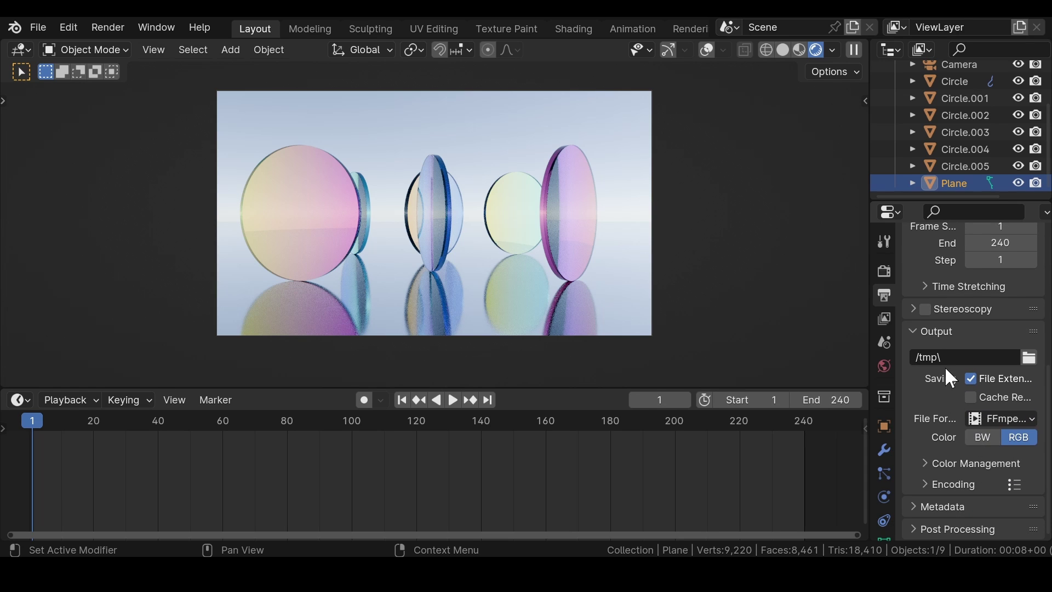
pyautogui.click(954, 485)
pyautogui.scroll(-5, 935, 384)
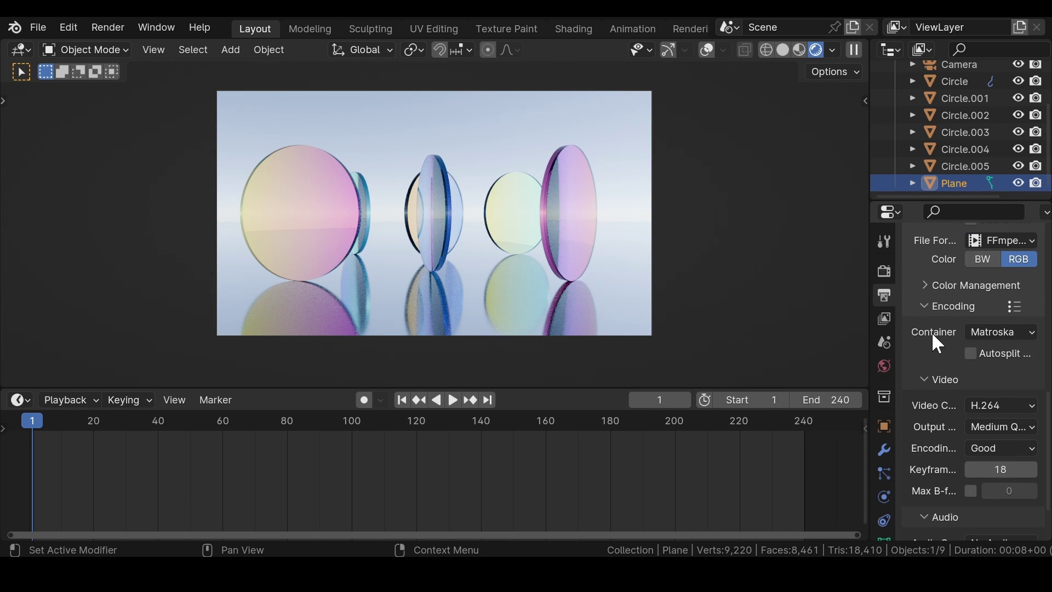
pyautogui.click(1009, 335)
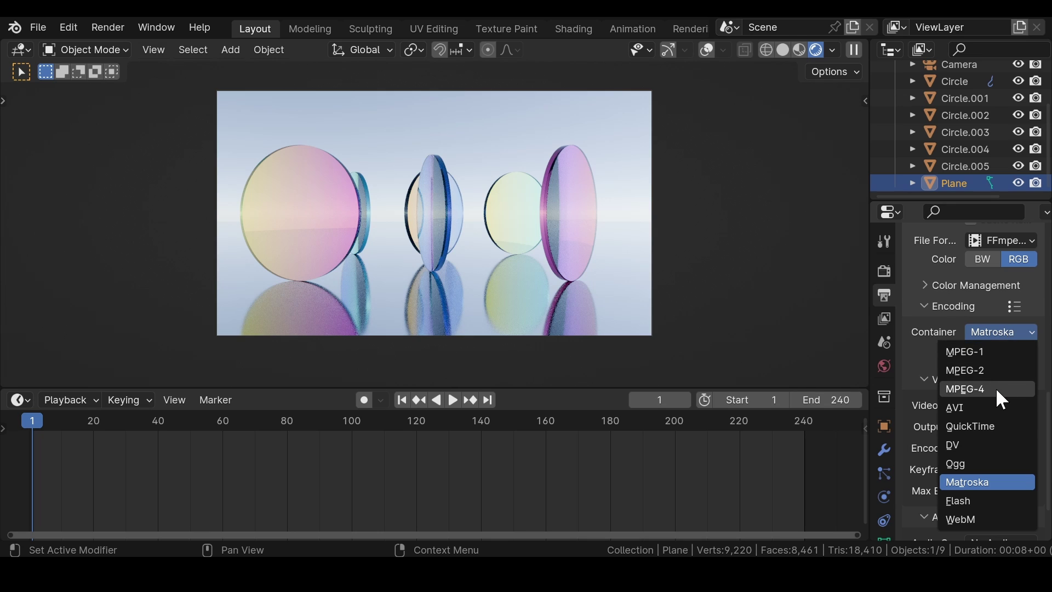
pyautogui.click(997, 388)
pyautogui.scroll(-2, 935, 342)
# Keep the H.264 codec, set Perceptually Lossless quality, and render the animation
pyautogui.click(996, 342)
pyautogui.click(997, 342)
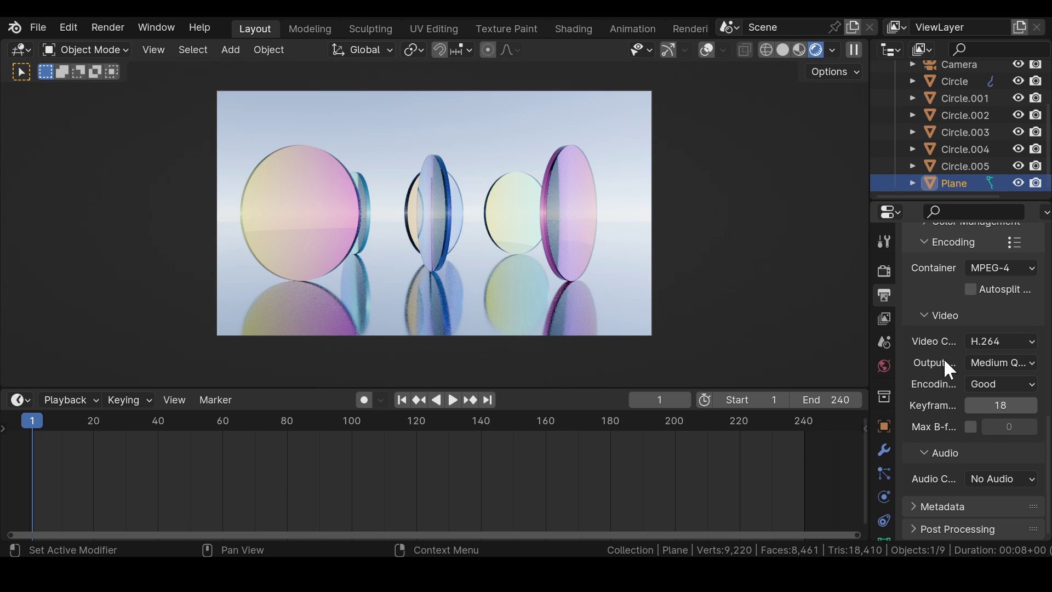
pyautogui.click(1013, 363)
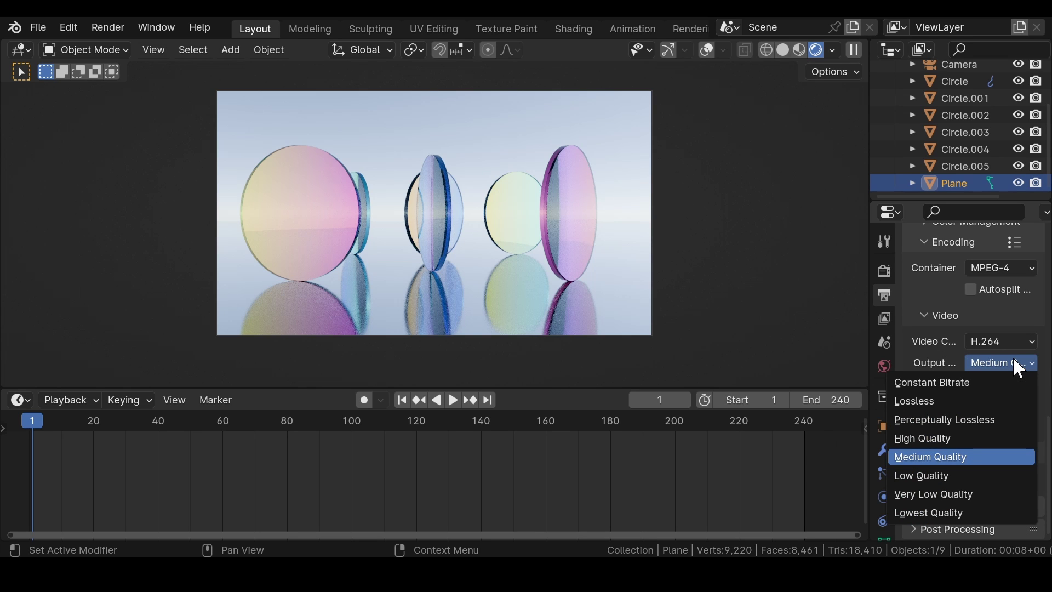
pyautogui.click(987, 419)
pyautogui.scroll(10, 932, 296)
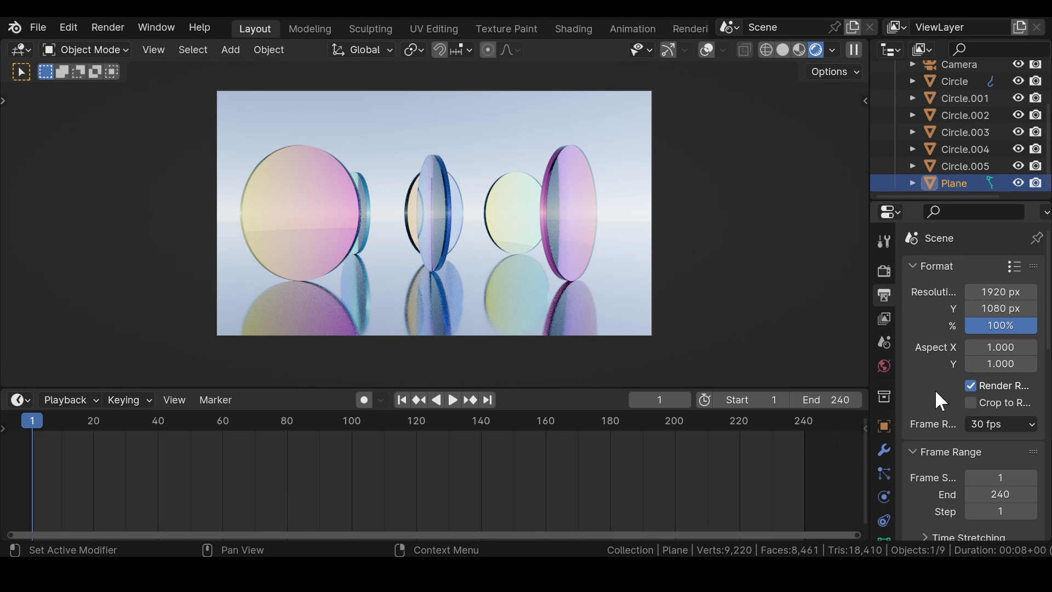
pyautogui.scroll(-6, 941, 402)
pyautogui.click(108, 28)
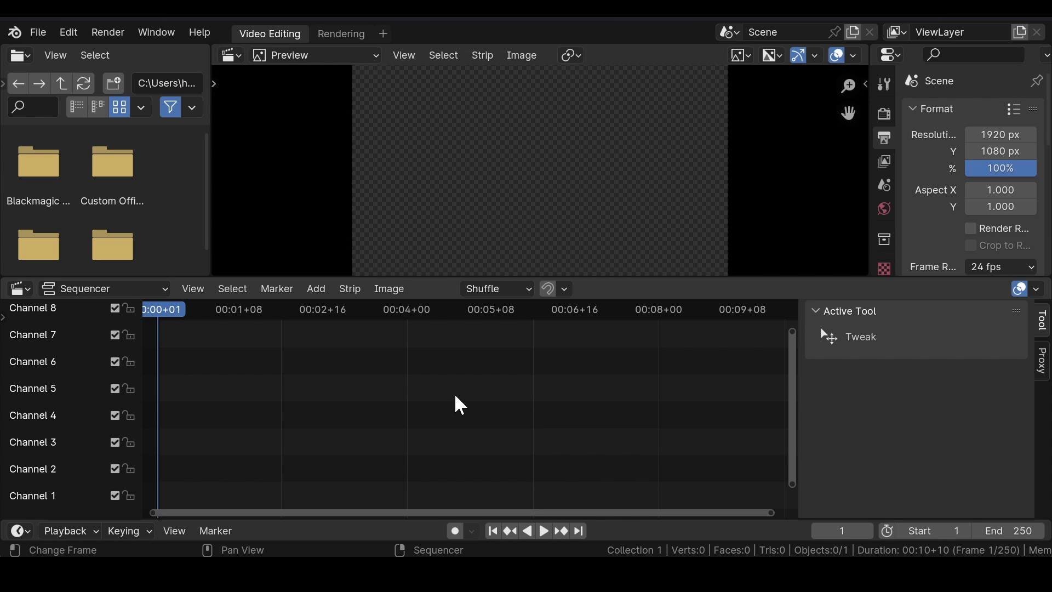
# Merge the file browser into the preview, hide the channel list, and fit the sequencer timeline
pyautogui.scroll(-2, 455, 199)
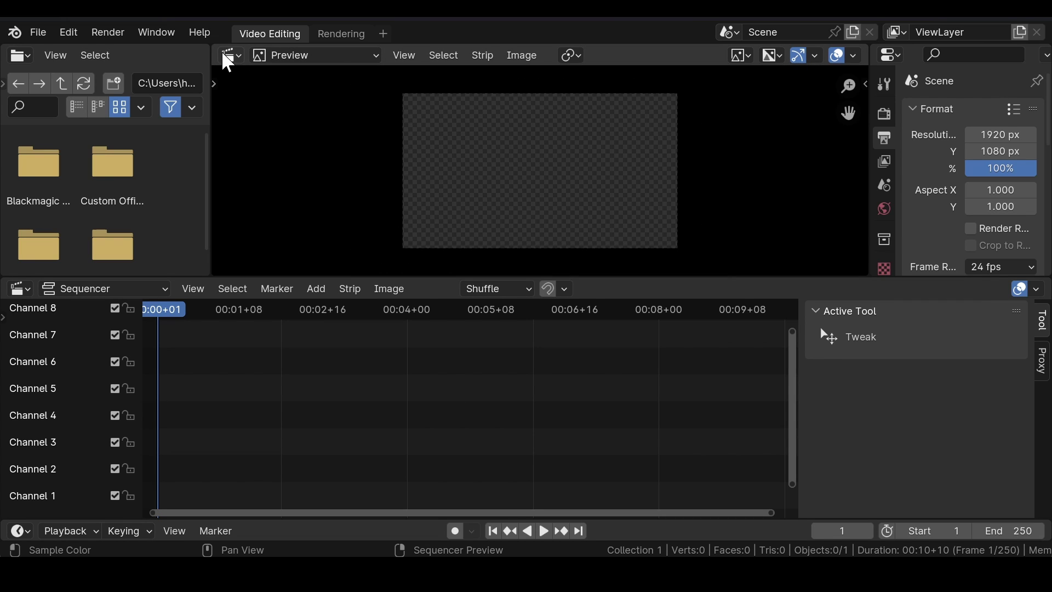
pyautogui.moveTo(217, 53); pyautogui.dragTo(109, 52)
pyautogui.hotkey('ctrl', '[')
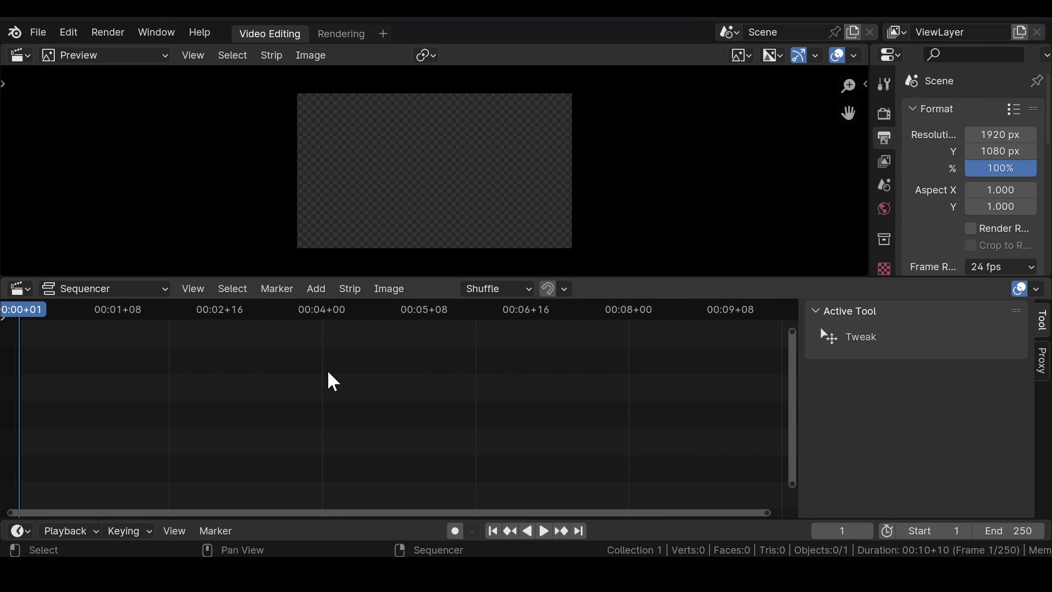
pyautogui.press('Home')
pyautogui.moveTo(434, 279); pyautogui.dragTo(433, 331)
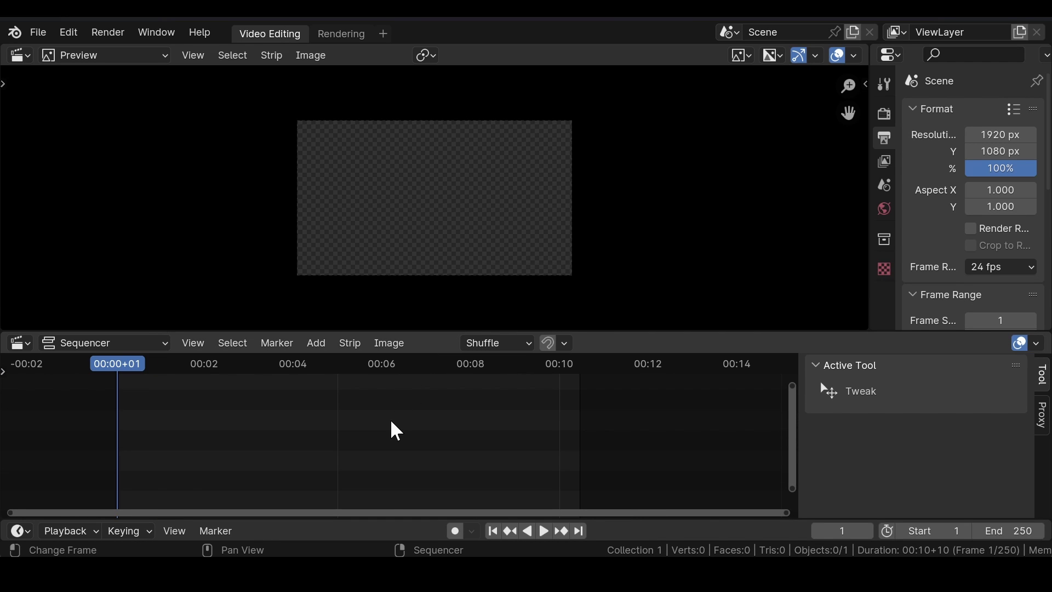
pyautogui.click(318, 354)
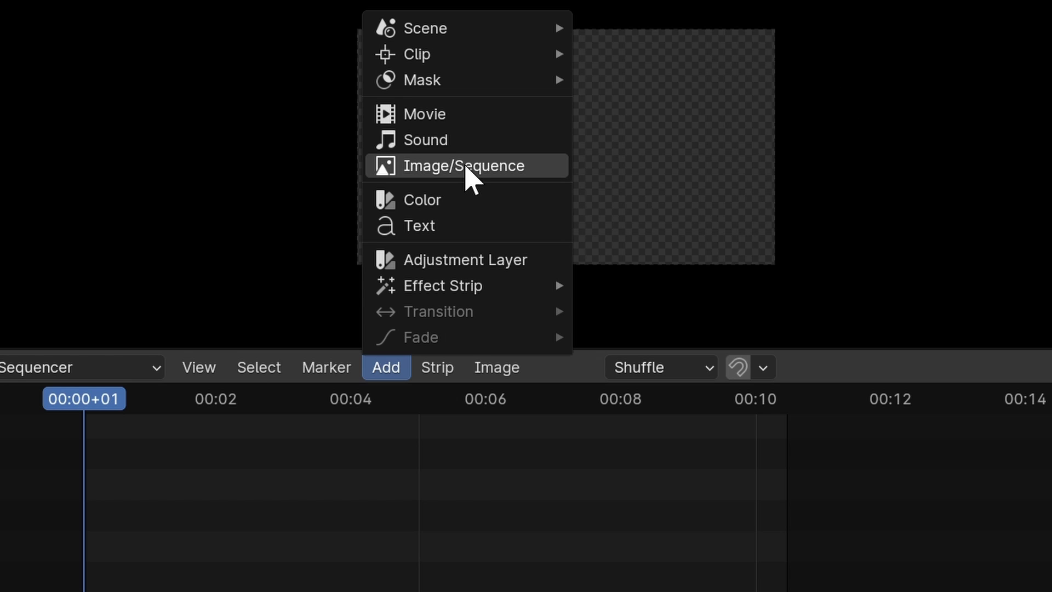
# Add all PNG frames from 3d renders/png img as an image strip and select it
pyautogui.click(469, 170)
pyautogui.click(137, 293)
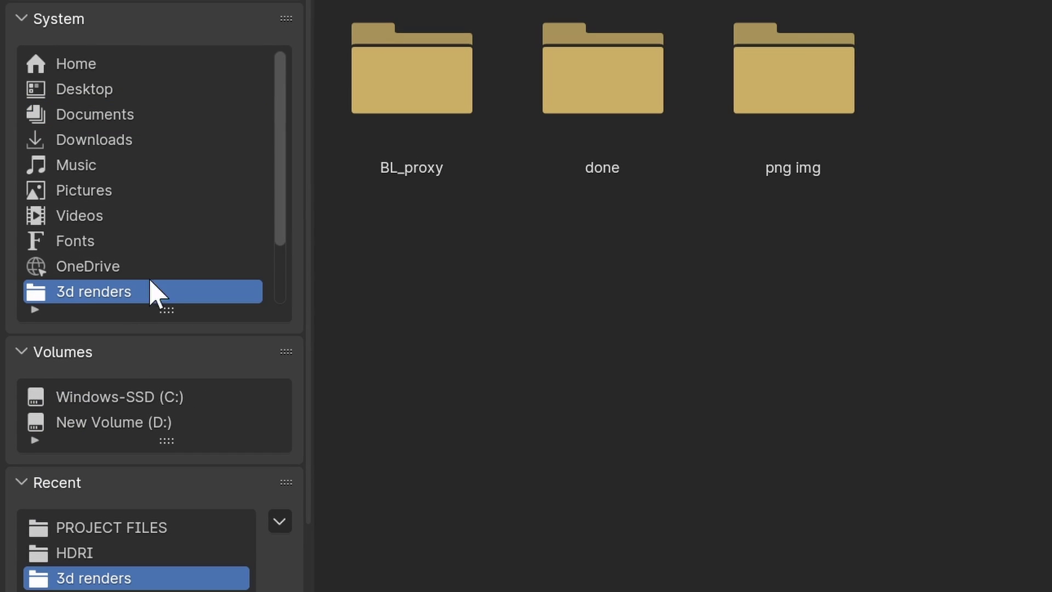
pyautogui.doubleClick(822, 87)
pyautogui.press('a')
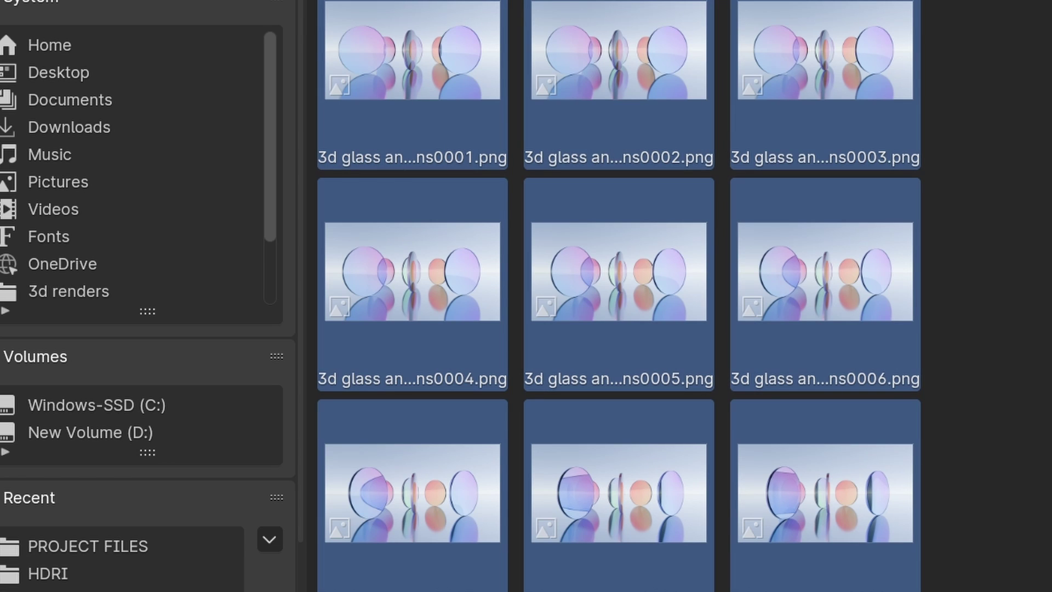
pyautogui.press('Return')
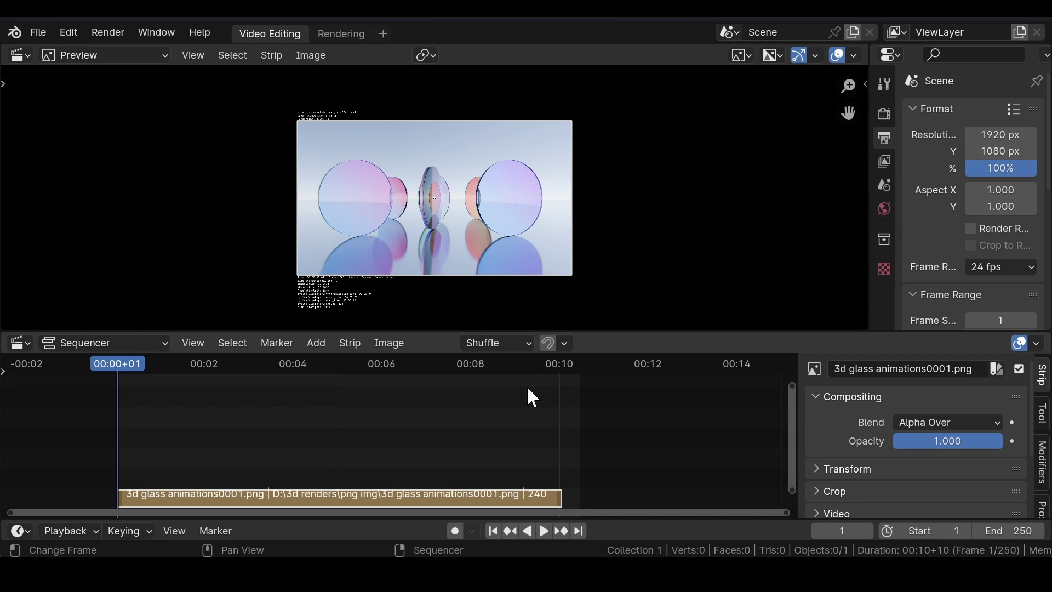
pyautogui.scroll(2, 404, 228)
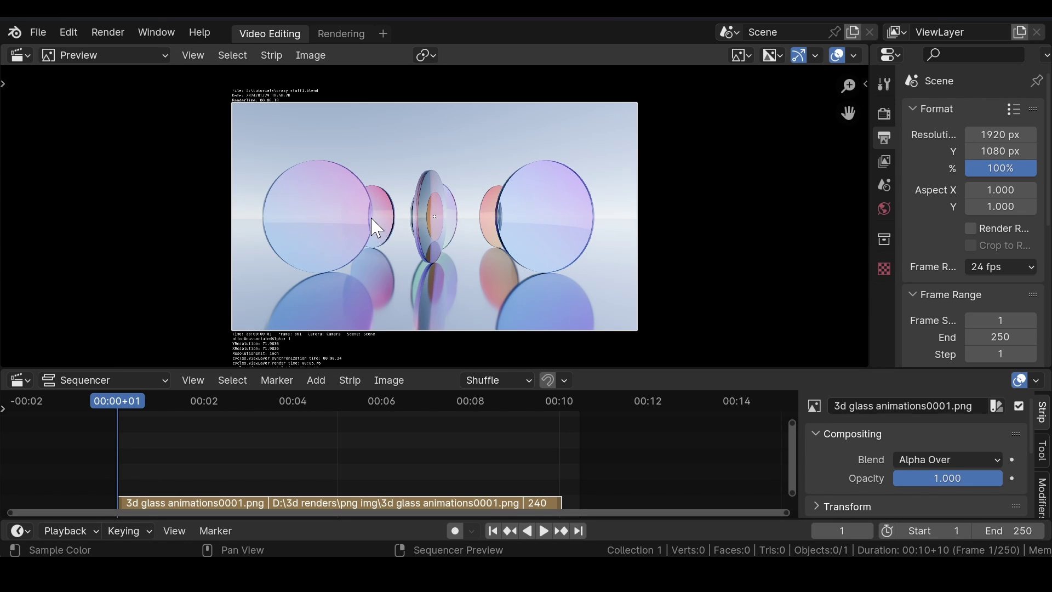
pyautogui.scroll(-2, 574, 436)
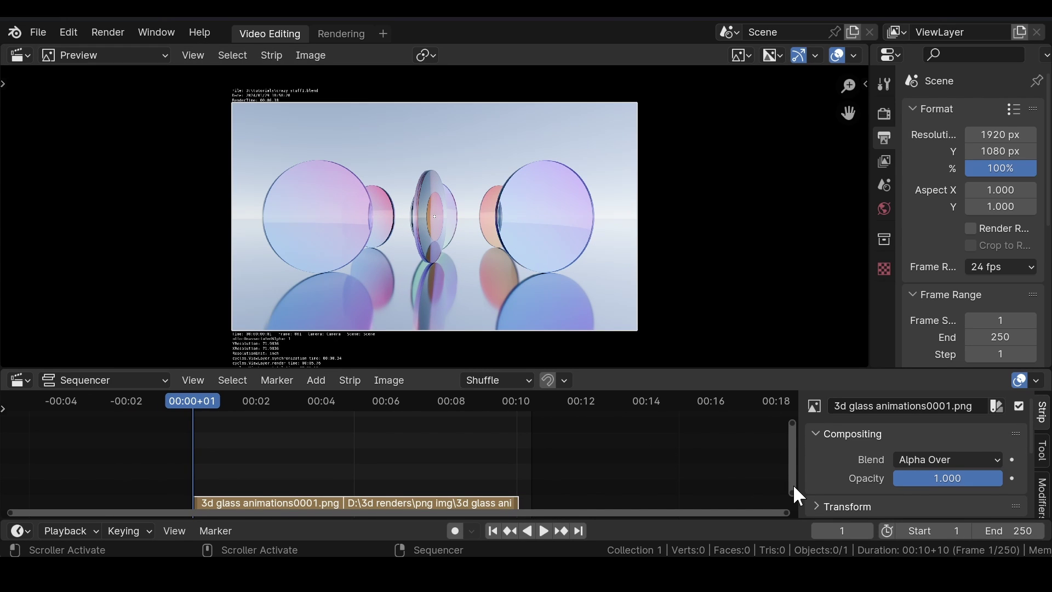
pyautogui.scroll(2, 793, 485)
pyautogui.click(512, 489)
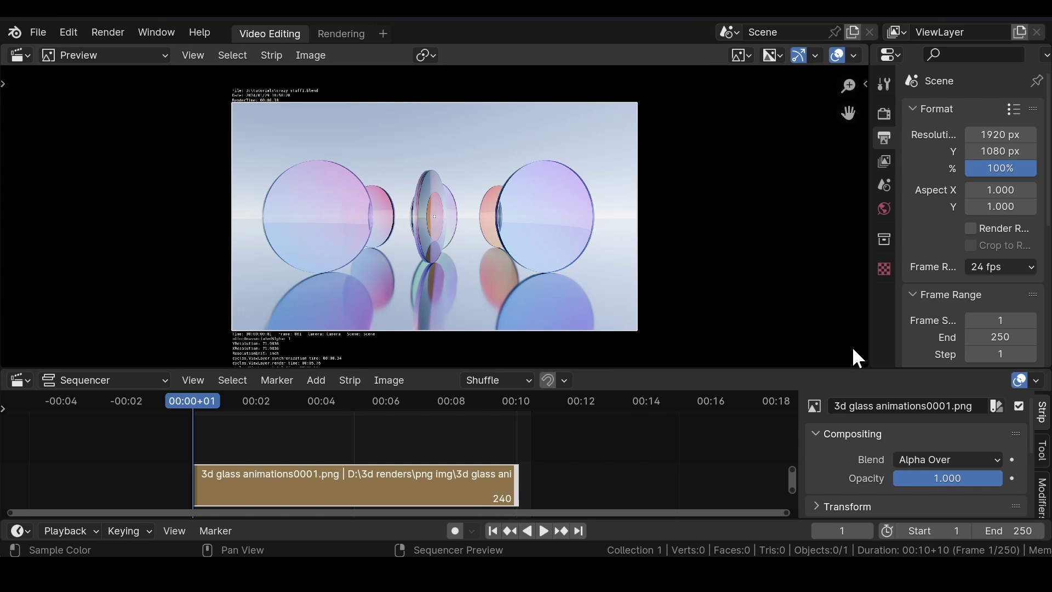
# Set the scene's end frame to 240 and frame rate to 30 fps
pyautogui.click(997, 337)
pyautogui.write('240')
pyautogui.press('Return')
pyautogui.click(997, 267)
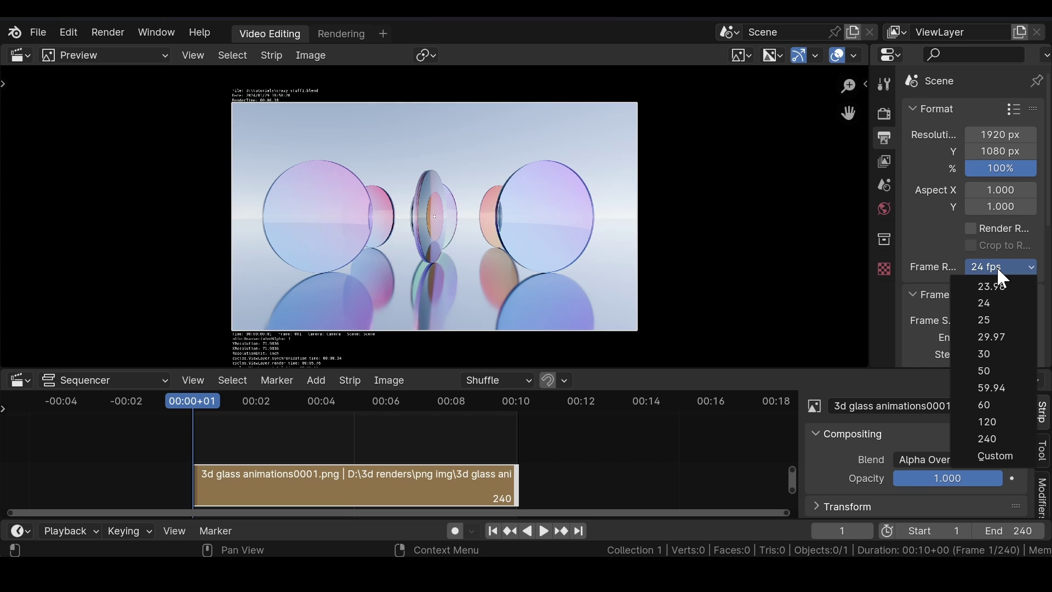
pyautogui.click(989, 354)
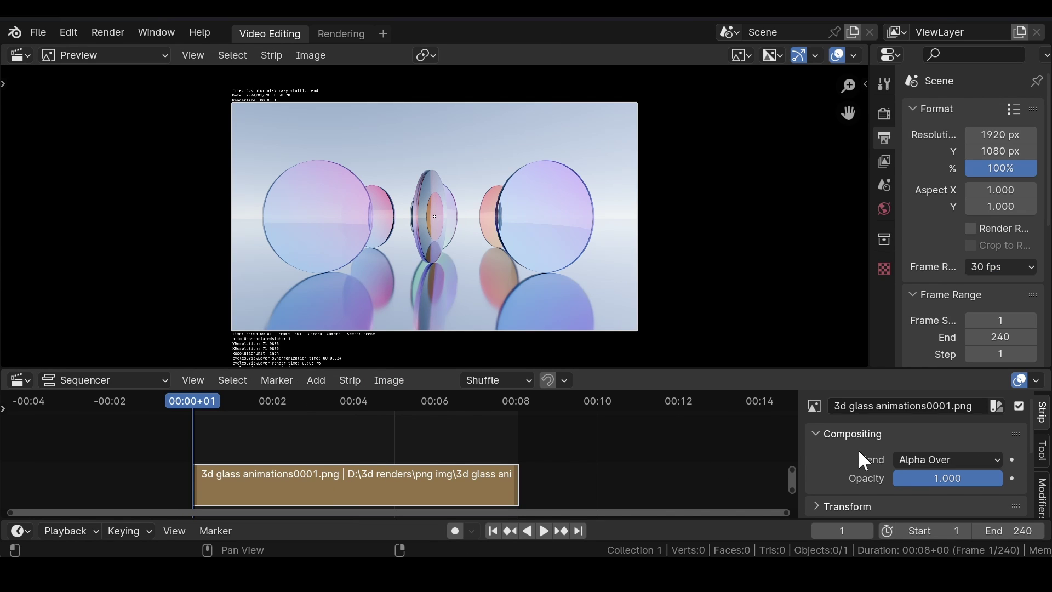
# Raise the image strip's Saturation to 1.999 in its Color panel
pyautogui.scroll(-5, 860, 449)
pyautogui.scroll(-1, 863, 451)
pyautogui.click(873, 438)
pyautogui.scroll(-2, 873, 436)
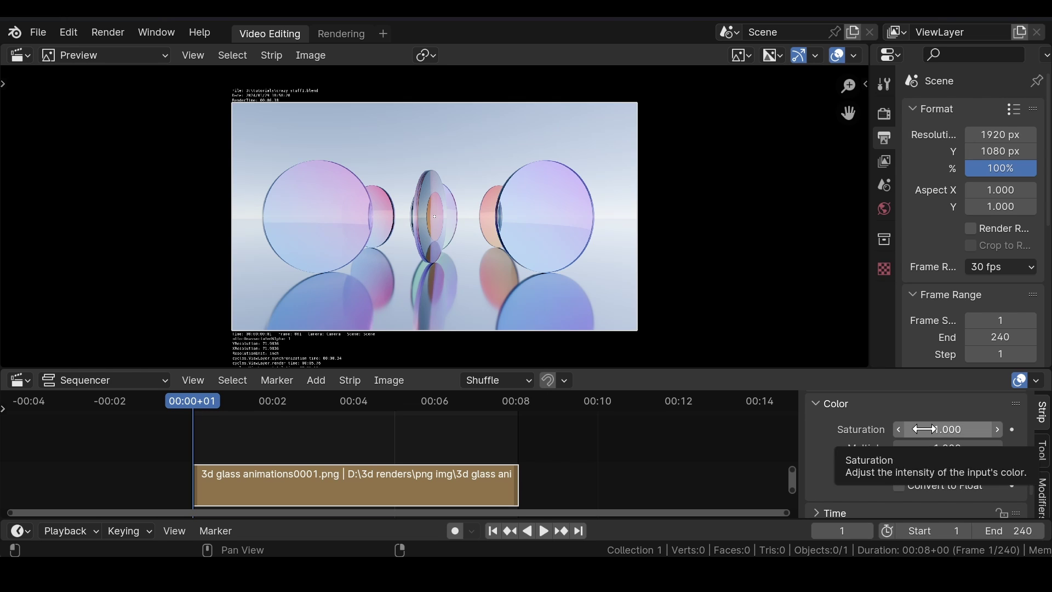
pyautogui.moveTo(925, 429); pyautogui.dragTo(963, 429)
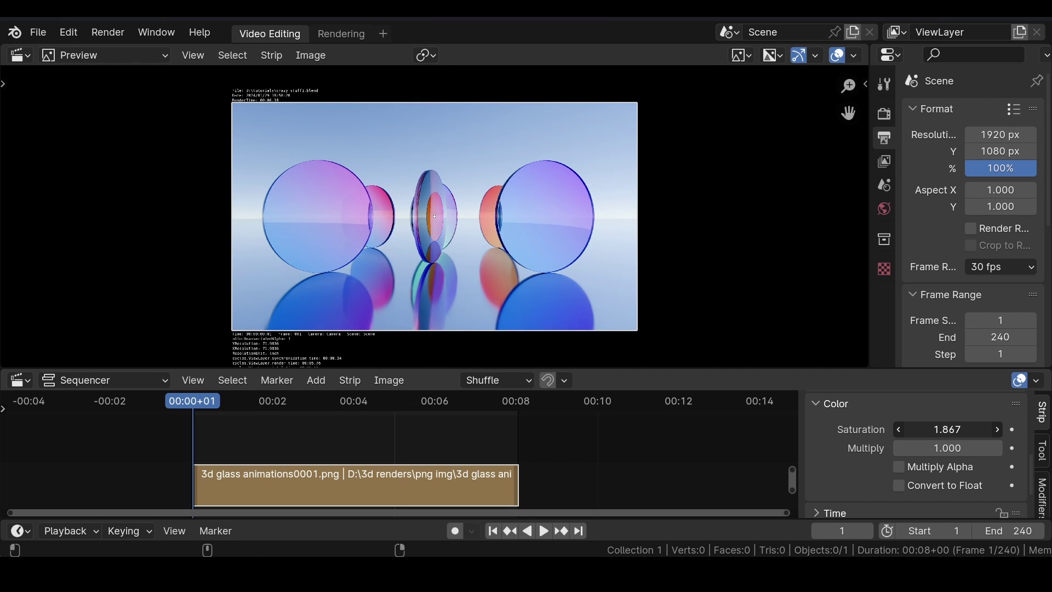
pyautogui.scroll(1, 411, 225)
pyautogui.scroll(1, 408, 216)
pyautogui.scroll(-1, 411, 211)
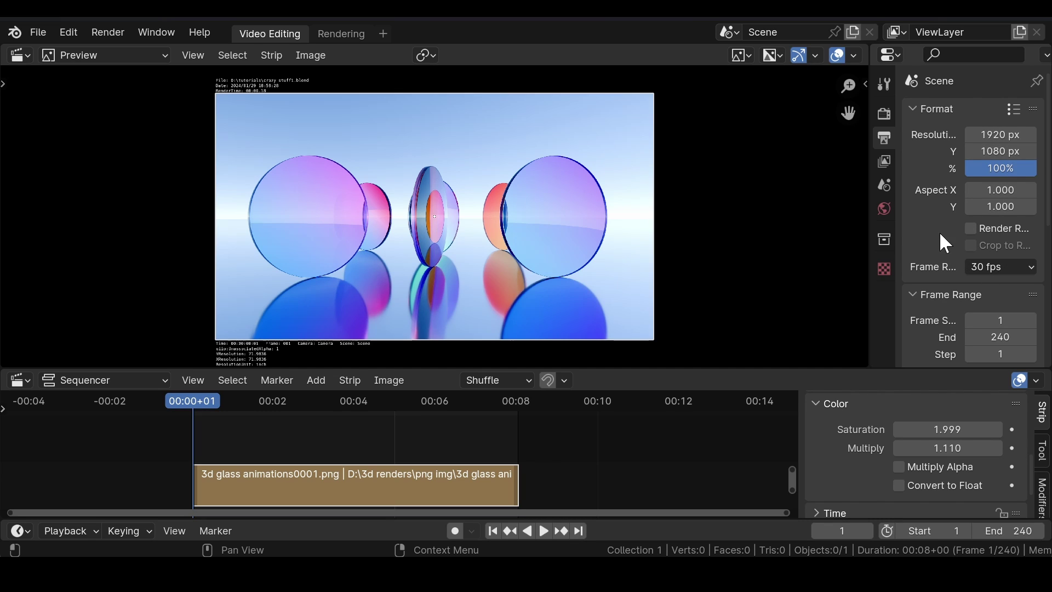
# Keep FFmpeg as the file format and H.264 as the codec under the expanded Encoding settings
pyautogui.scroll(-5, 923, 157)
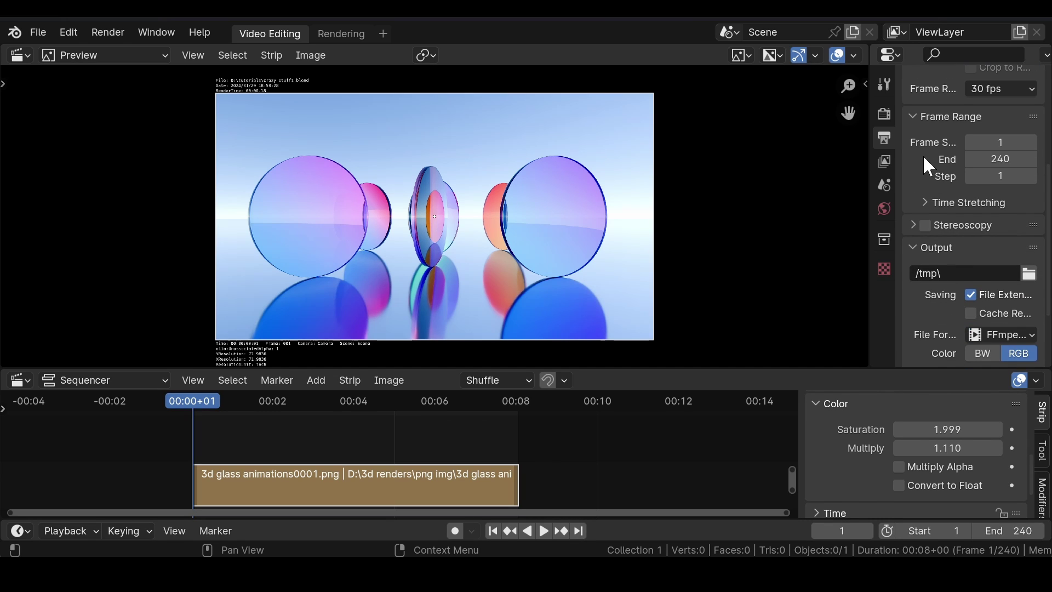
pyautogui.scroll(3, 930, 166)
pyautogui.scroll(-6, 930, 164)
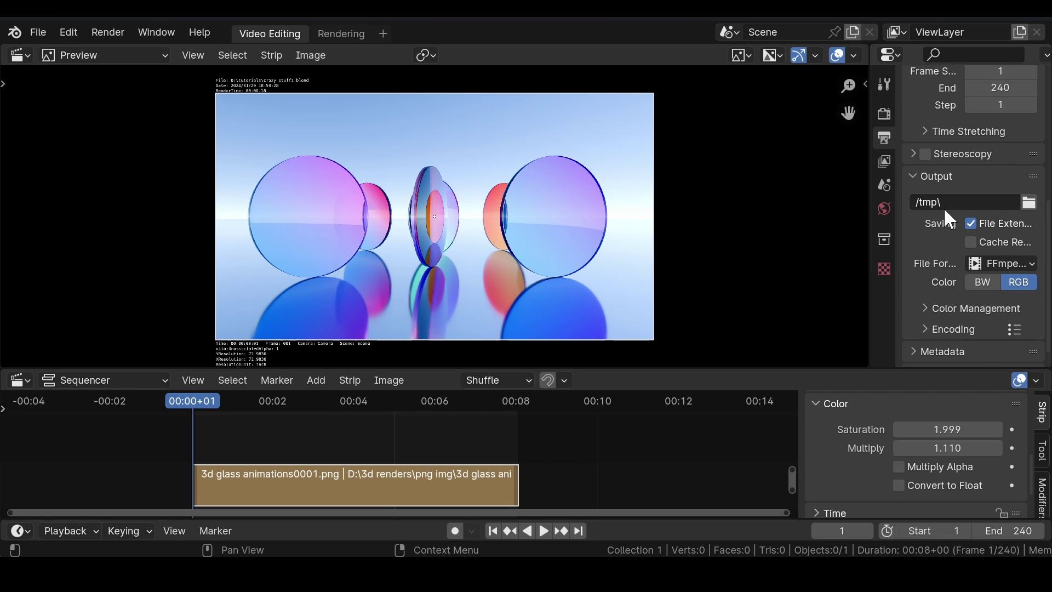
pyautogui.scroll(-1, 944, 208)
pyautogui.click(1013, 247)
pyautogui.click(1013, 247)
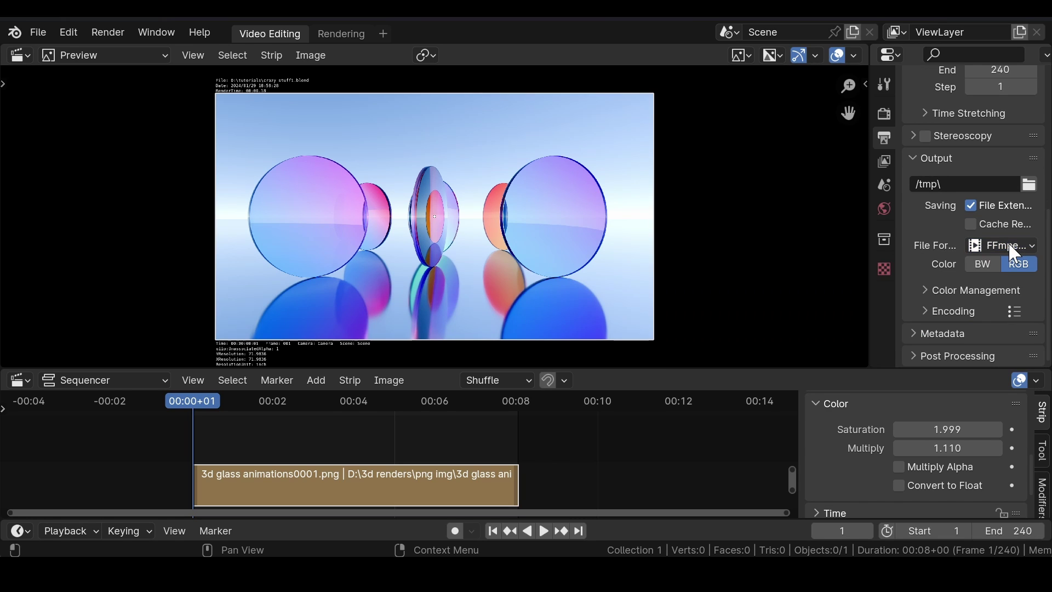
pyautogui.click(946, 311)
pyautogui.scroll(-8, 951, 219)
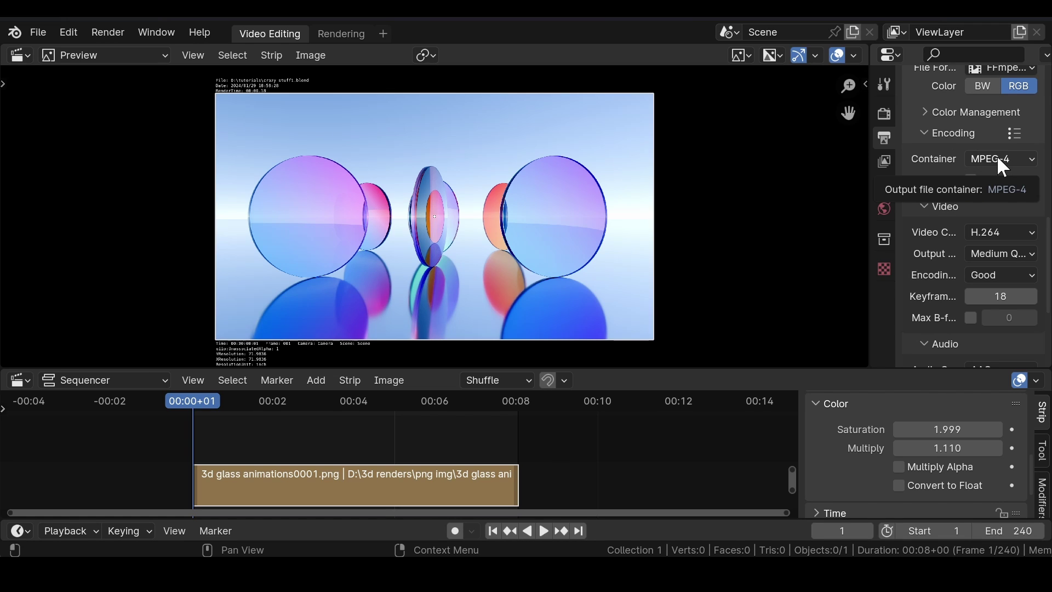
pyautogui.click(994, 233)
pyautogui.press('Escape')
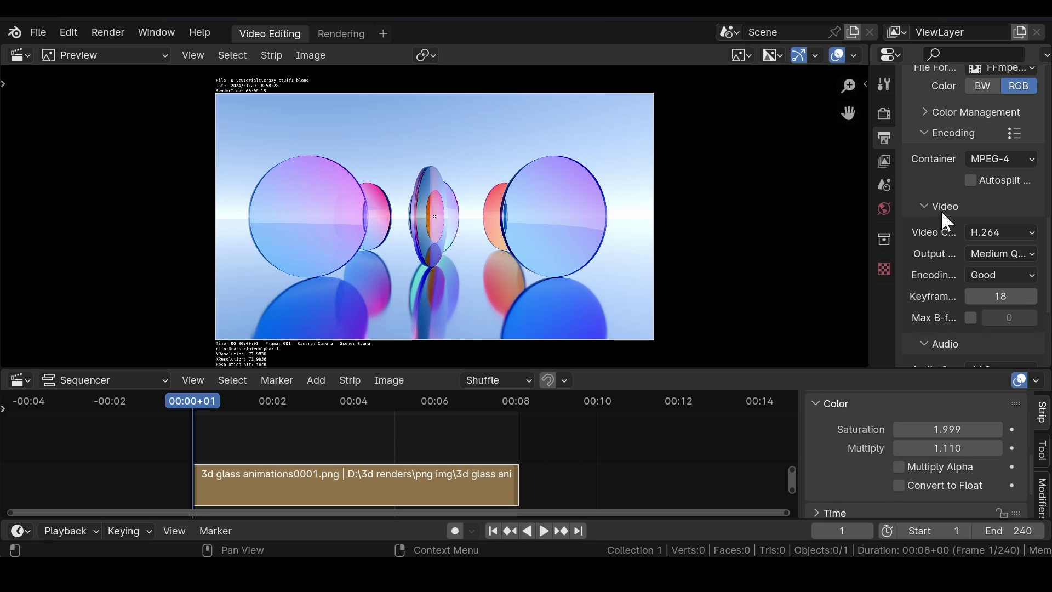
# Set Output Quality to Perceptually Lossless and Audio Codec to No Audio
pyautogui.scroll(-5, 944, 225)
pyautogui.click(993, 109)
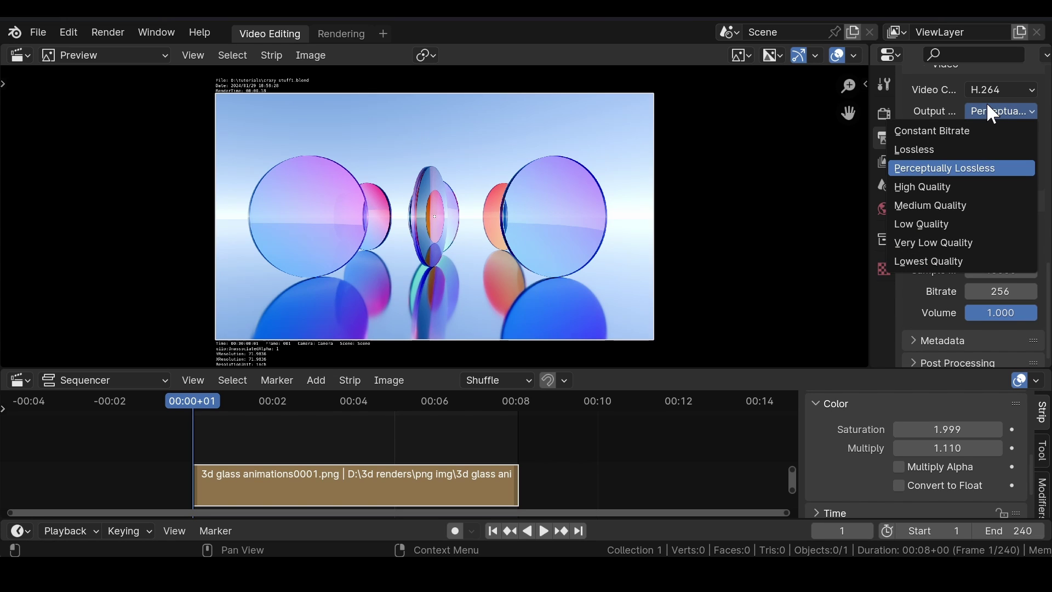
pyautogui.click(965, 169)
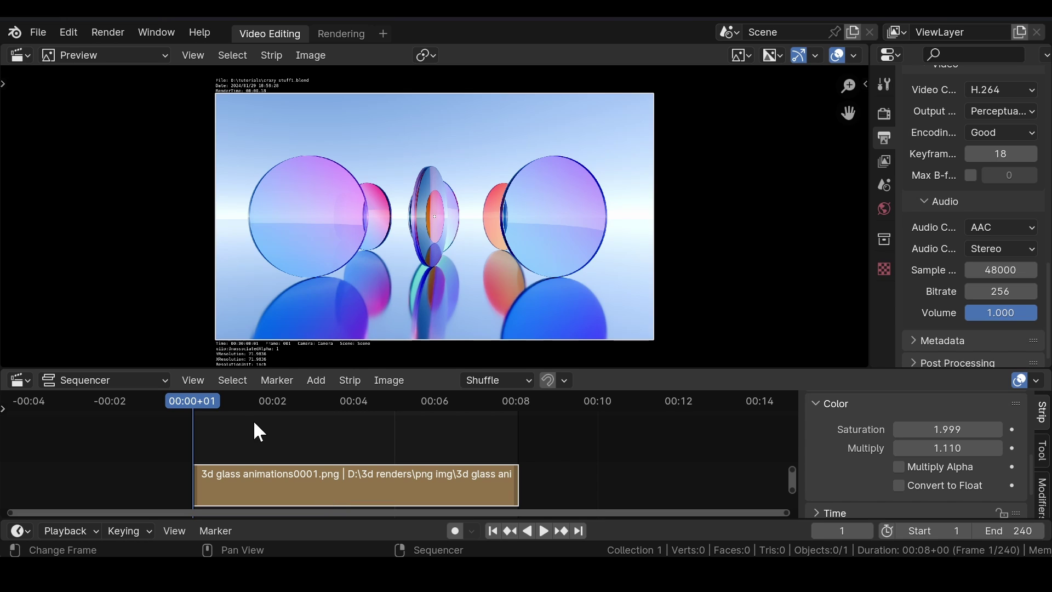
pyautogui.click(992, 226)
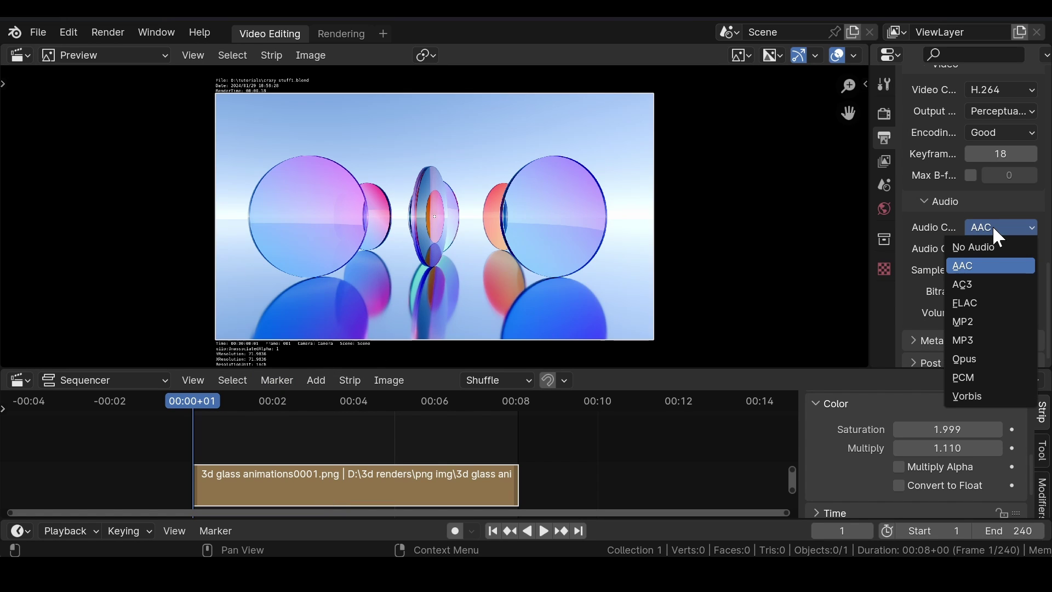
pyautogui.click(981, 248)
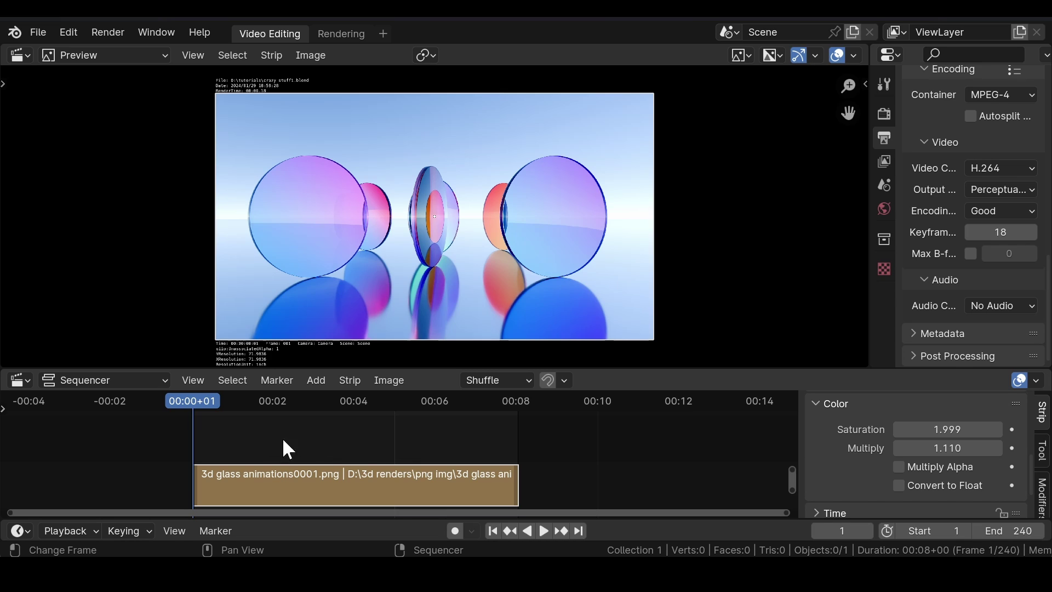
pyautogui.scroll(-2, 416, 247)
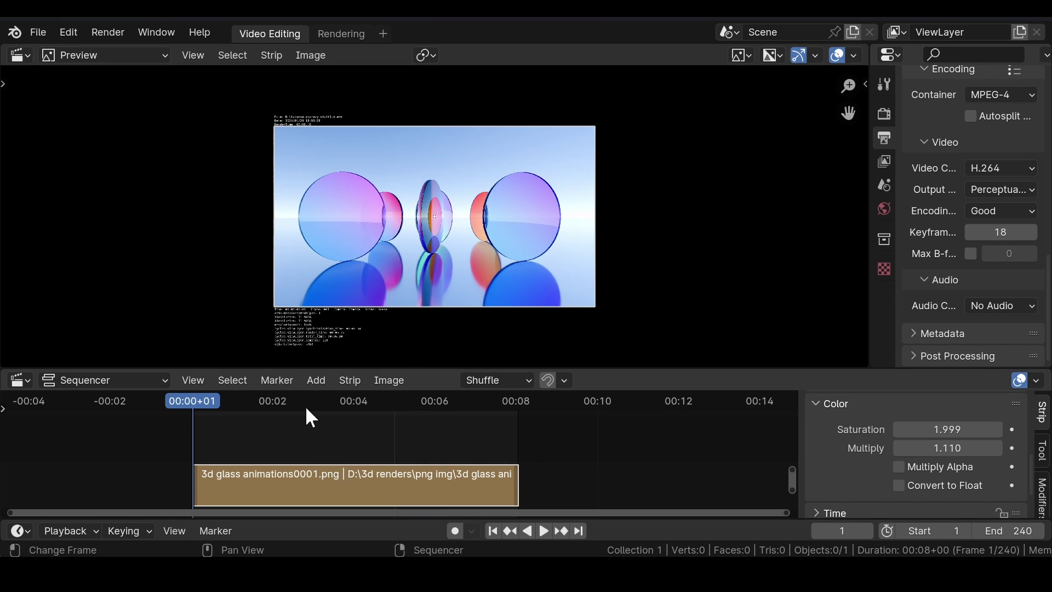